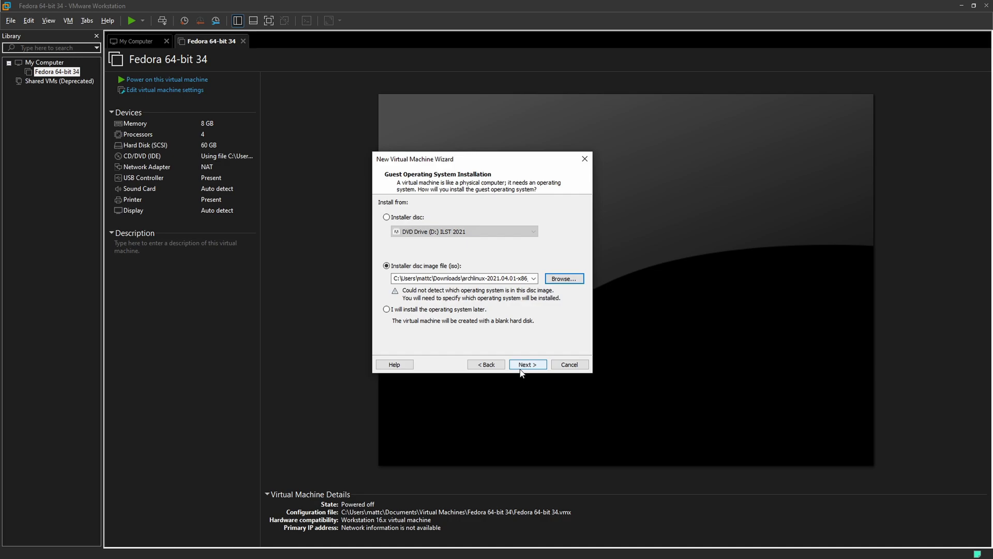
Choose Linux as the guest OS, version Other Linux 5.x and later kernel 64-bit
{"action": "left_click", "coordinate": [524, 368]}
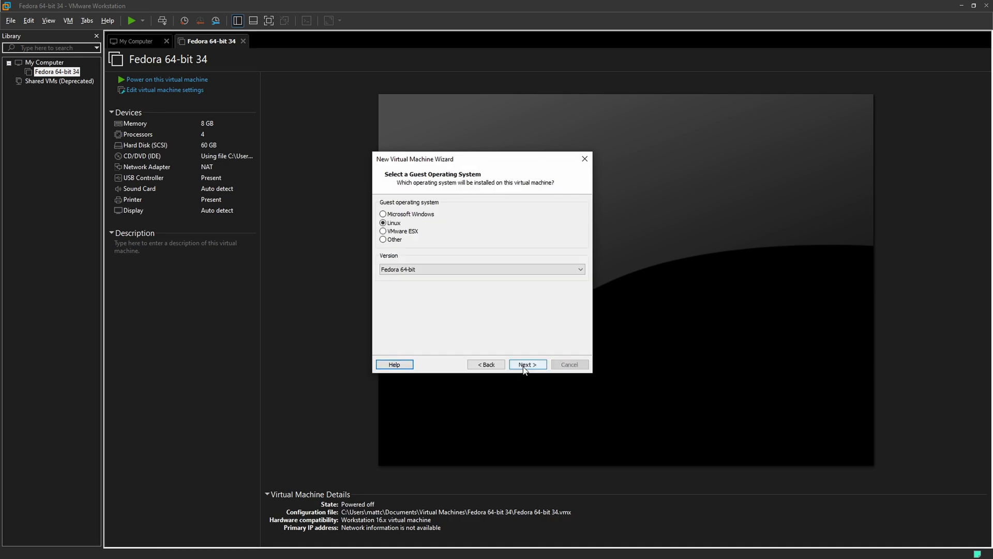
{"action": "left_click", "coordinate": [434, 268]}
{"action": "scroll", "coordinate": [451, 357], "scroll_direction": "down", "scroll_amount": 5}
{"action": "scroll", "coordinate": [451, 357], "scroll_direction": "down", "scroll_amount": 3}
{"action": "left_click", "coordinate": [465, 405]}
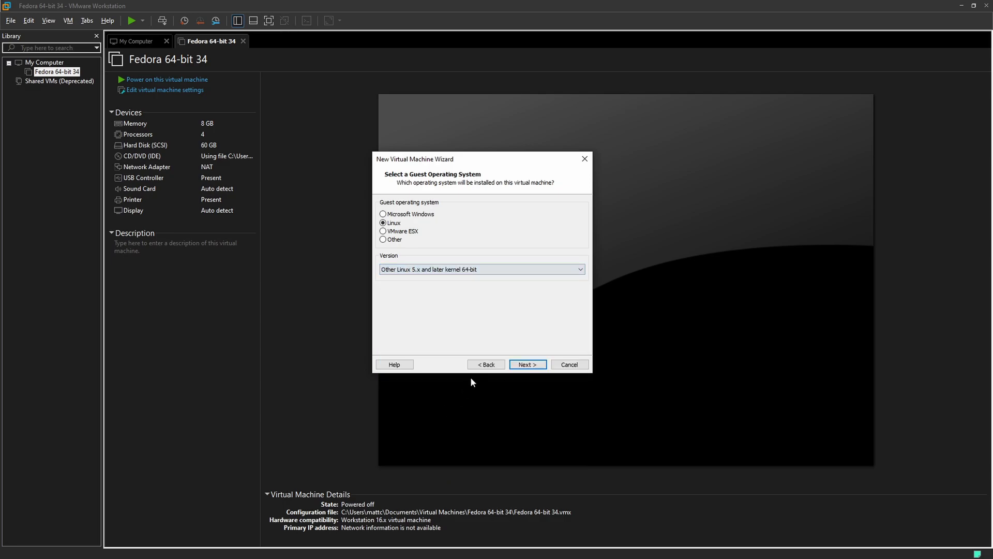
Name the virtual machine Archinstall
{"action": "left_click", "coordinate": [524, 365]}
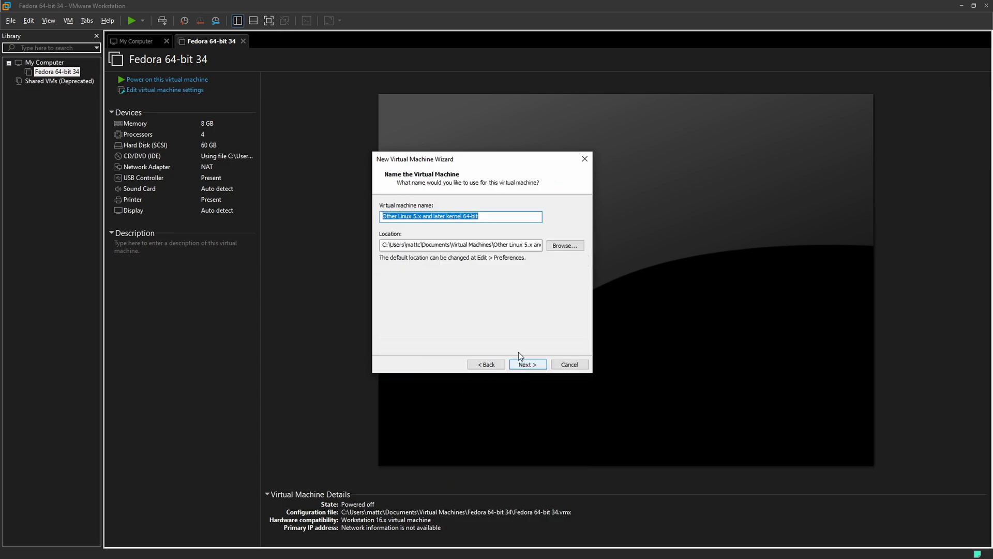
{"action": "left_click", "coordinate": [488, 218]}
{"action": "left_click_drag", "start_coordinate": [488, 217], "coordinate": [86, 217]}
{"action": "type", "text": "Ar"}
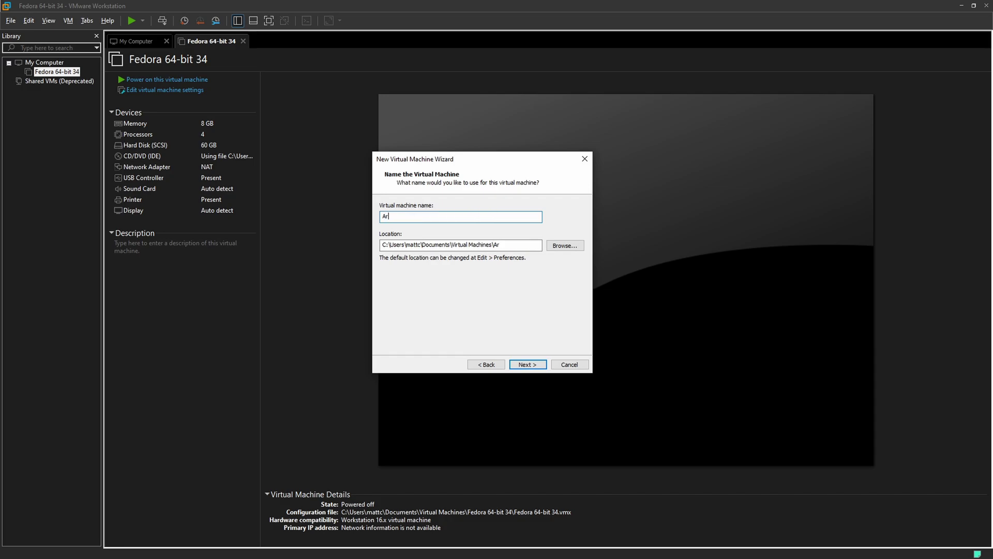
{"action": "type", "text": "chinstall"}
Set the virtual disk to 60 GB stored as a single file
{"action": "left_click", "coordinate": [528, 364]}
{"action": "type", "text": "60"}
{"action": "left_click", "coordinate": [424, 267]}
{"action": "left_click", "coordinate": [527, 364]}
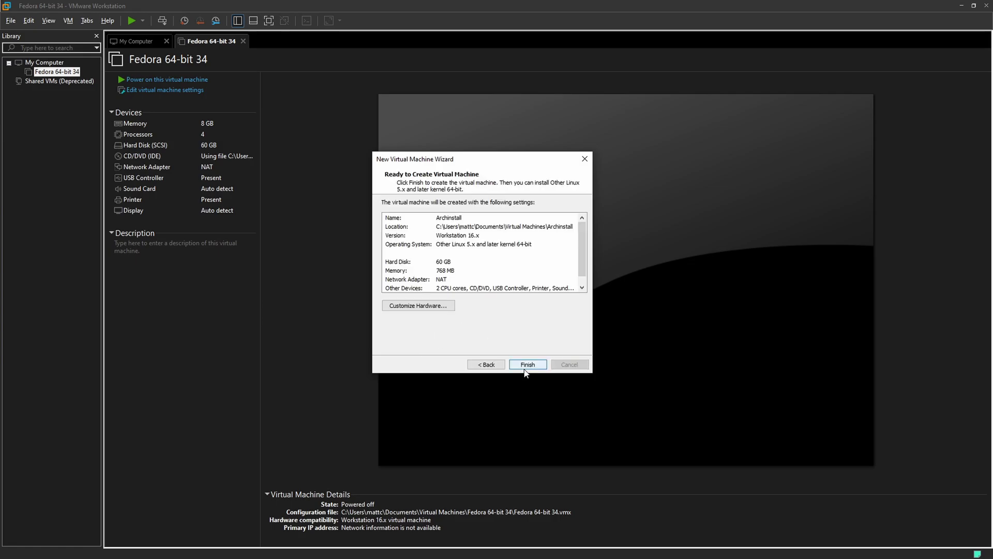
Raise the VM's memory to 8 GB in the hardware settings
{"action": "left_click", "coordinate": [422, 309]}
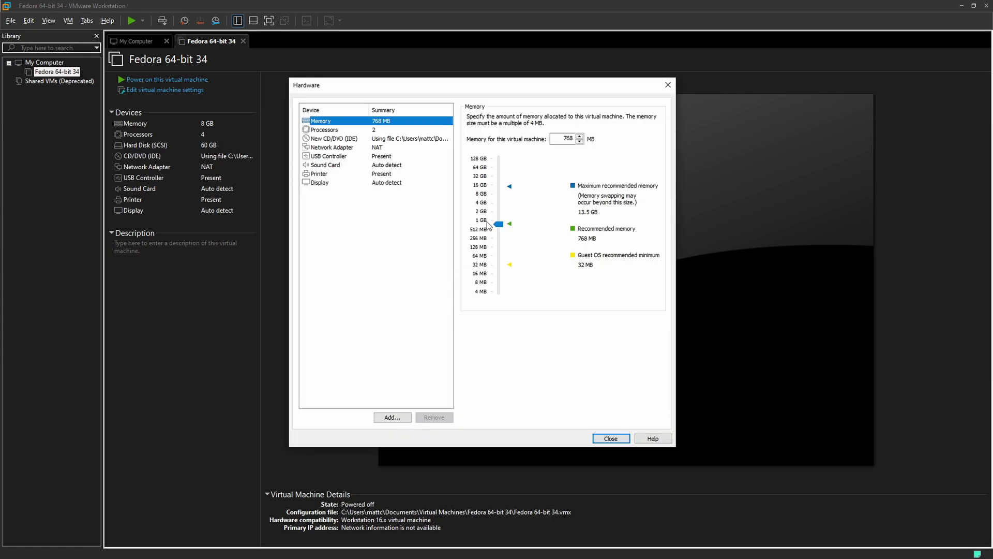
{"action": "left_click", "coordinate": [502, 197]}
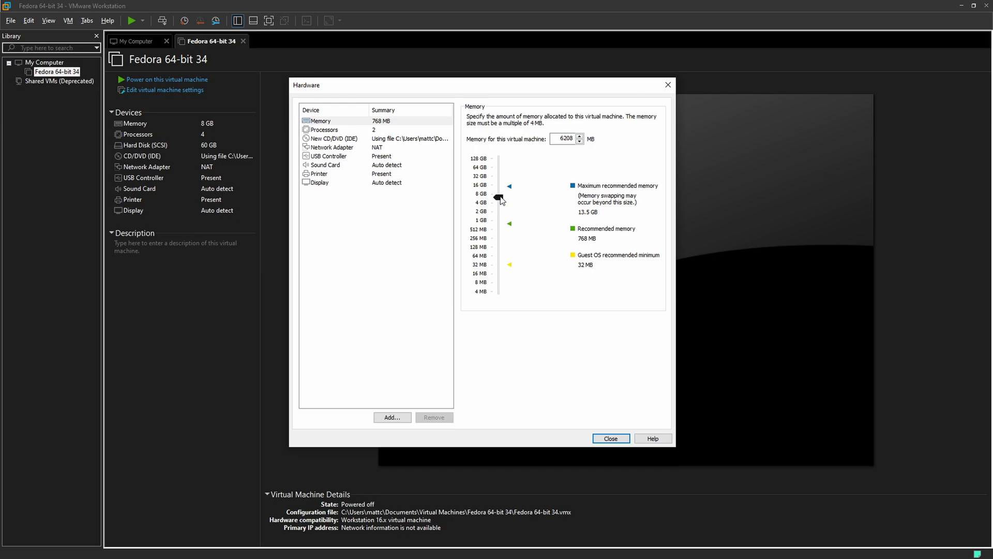
{"action": "left_click_drag", "start_coordinate": [501, 196], "coordinate": [501, 193]}
Set 1 processor with 4 cores per processor, then create the Archinstall VM
{"action": "left_click", "coordinate": [398, 129]}
{"action": "left_click", "coordinate": [587, 118]}
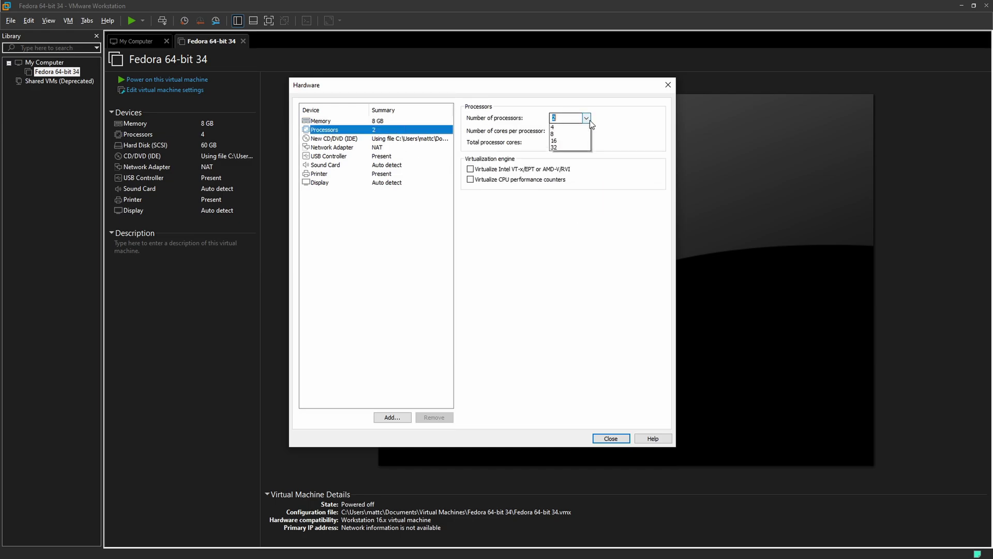
{"action": "left_click", "coordinate": [583, 129]}
{"action": "left_click", "coordinate": [586, 131]}
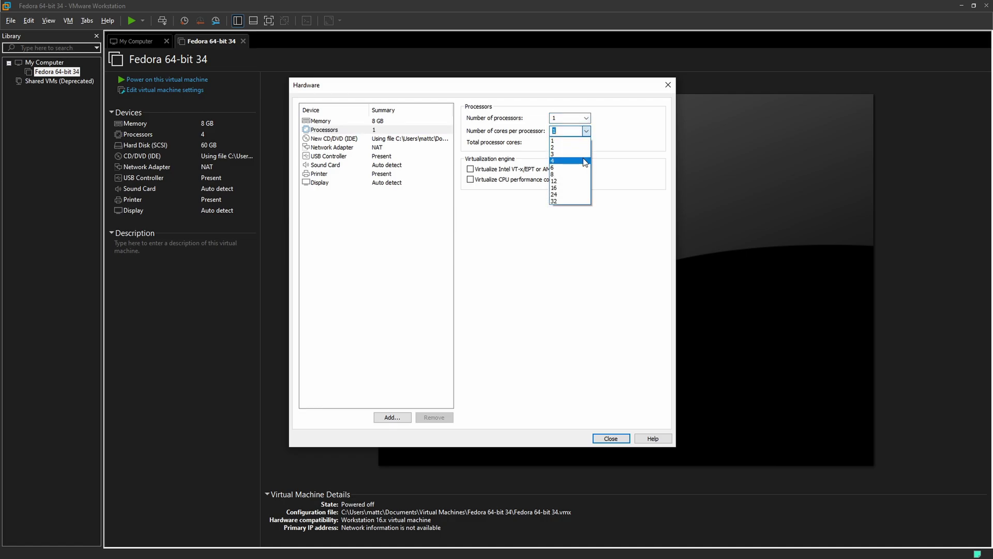
{"action": "left_click", "coordinate": [585, 161]}
{"action": "left_click", "coordinate": [611, 438]}
{"action": "left_click", "coordinate": [528, 365]}
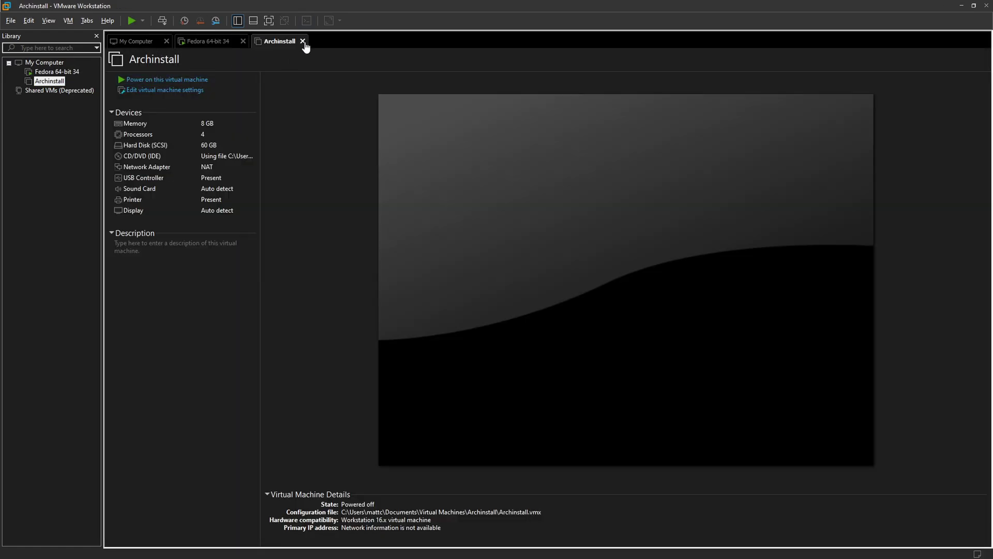
Power off the running Fedora VM
{"action": "left_click", "coordinate": [194, 47]}
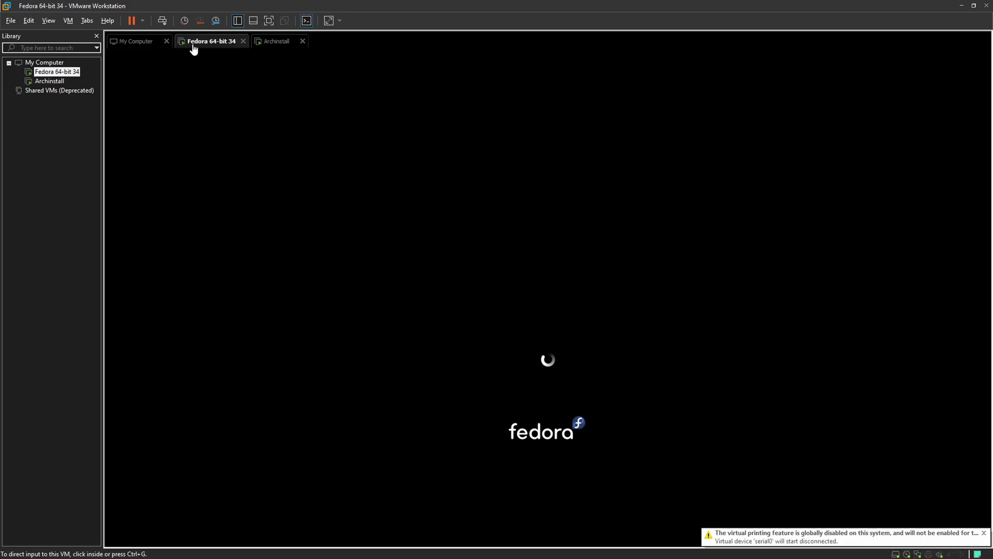
{"action": "left_click", "coordinate": [142, 20]}
{"action": "left_click", "coordinate": [99, 96]}
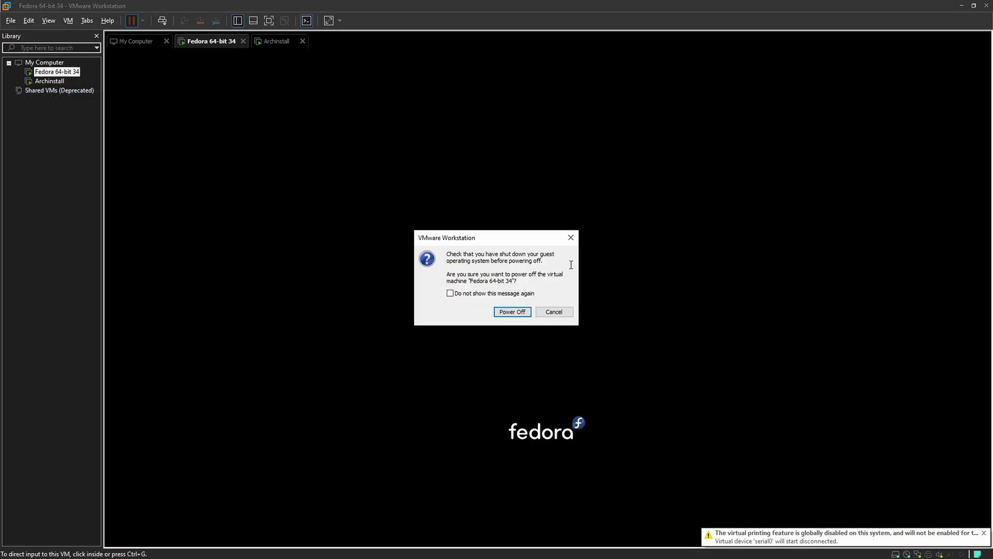
{"action": "left_click", "coordinate": [526, 311]}
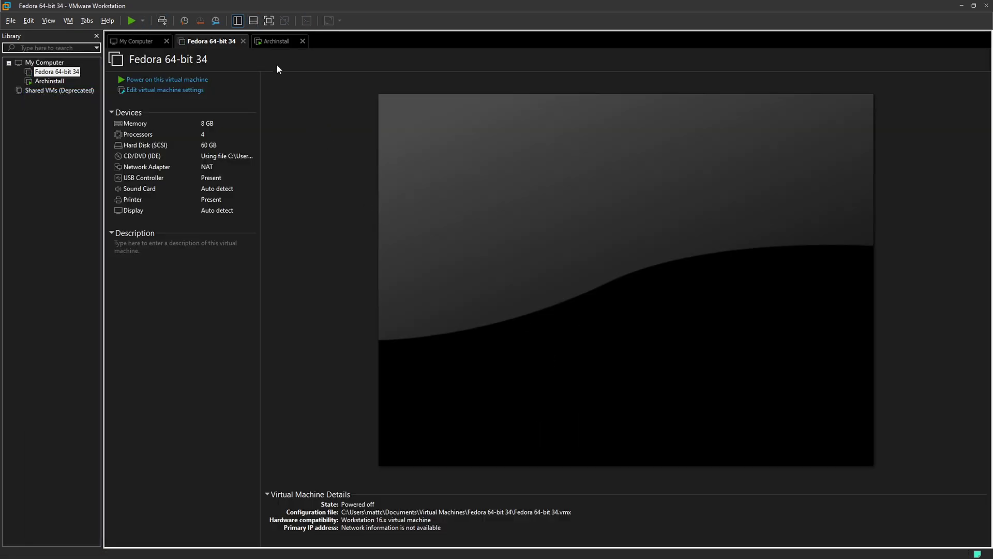
Boot the Archinstall VM's default Arch Linux install medium and show it full screen
{"action": "left_click", "coordinate": [276, 41]}
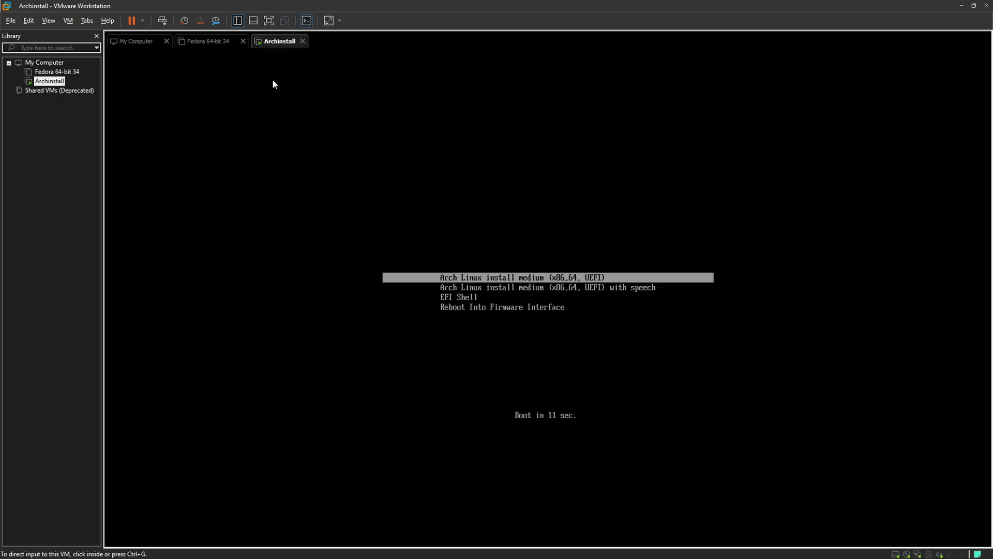
{"action": "left_click", "coordinate": [449, 303]}
{"action": "key", "text": "Return"}
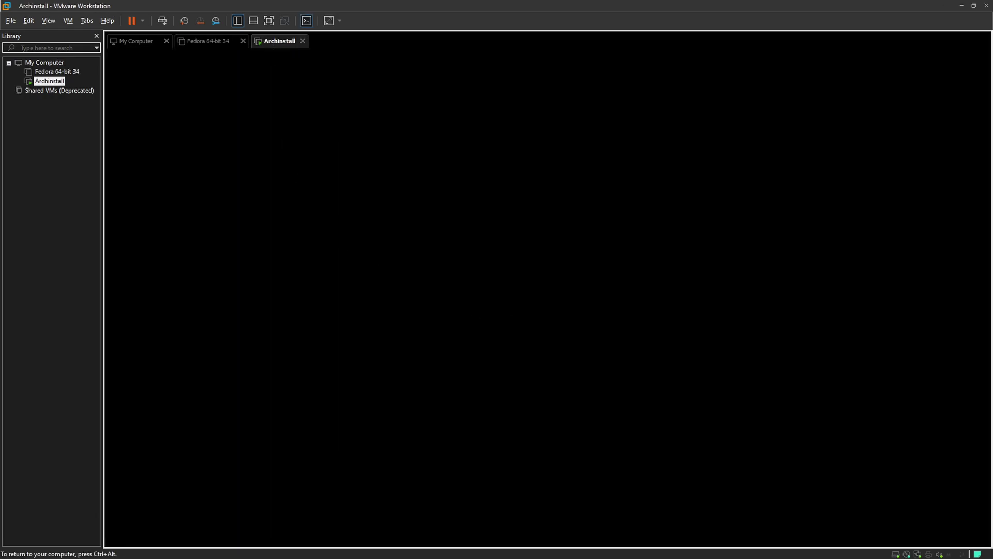
{"action": "key", "text": "ctrl+alt"}
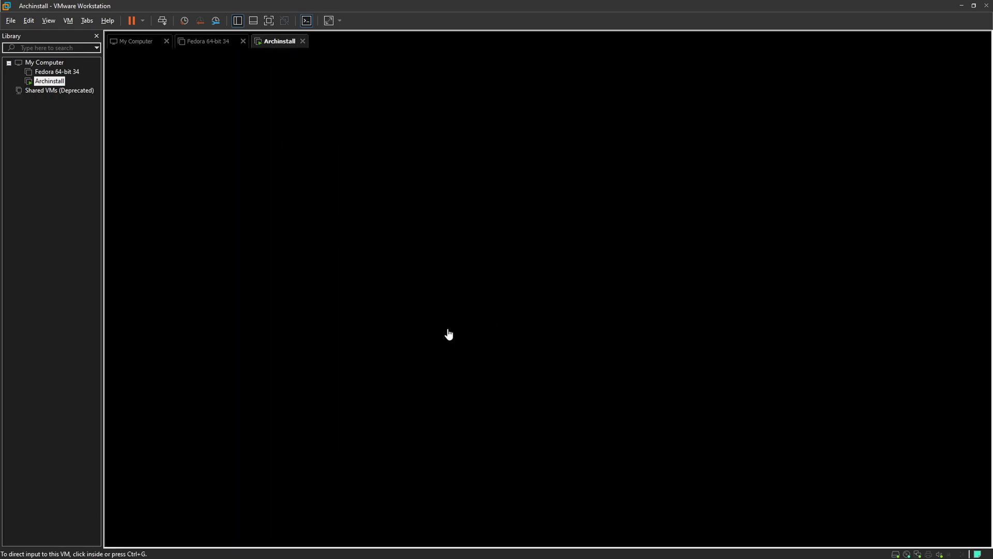
{"action": "left_click", "coordinate": [267, 22]}
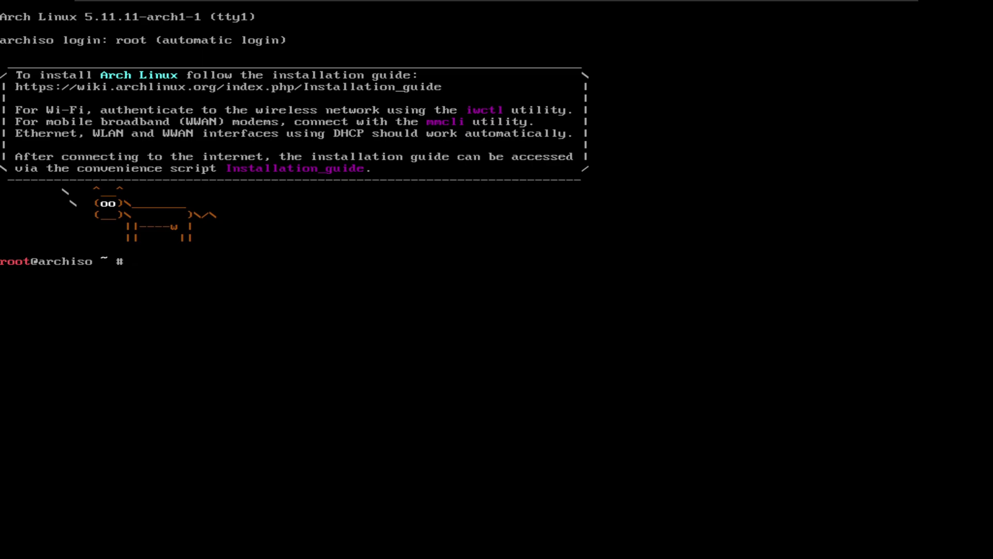
Launch archinstall from the live root prompt
{"action": "type", "text": "archinstall"}
{"action": "key", "text": "Return"}
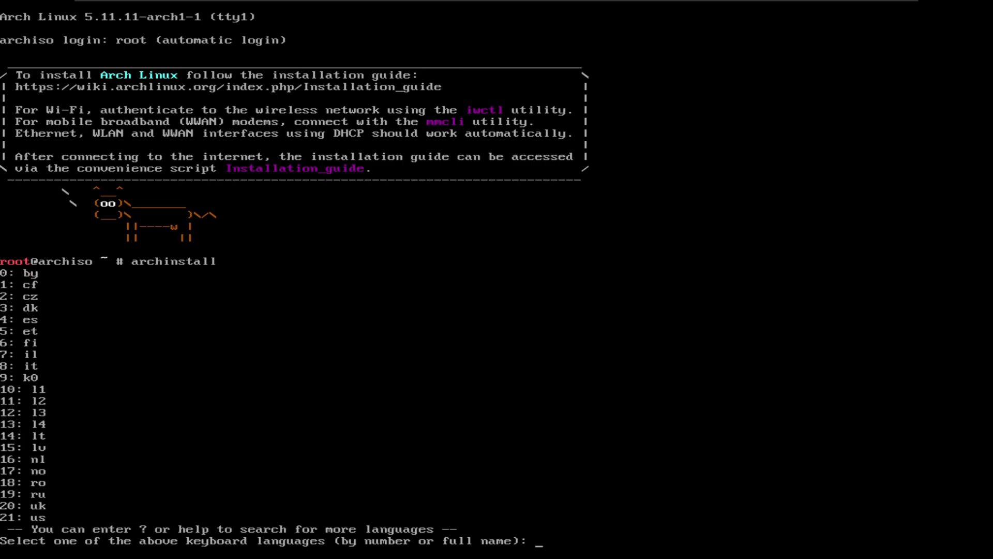
Pick the us keyboard layout (21) and the United States mirror region (51)
{"action": "type", "text": "21"}
{"action": "key", "text": "Return"}
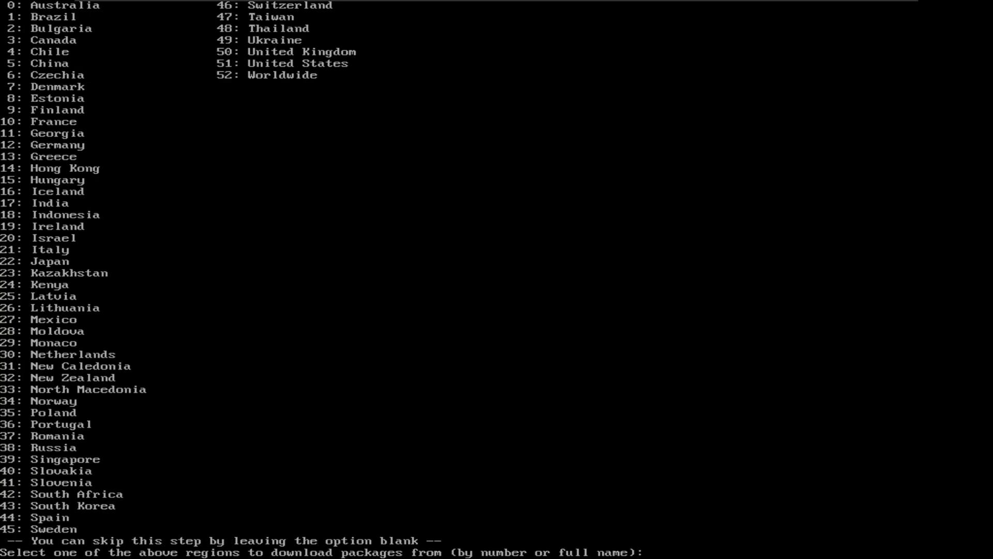
{"action": "type", "text": "51"}
{"action": "key", "text": "Return"}
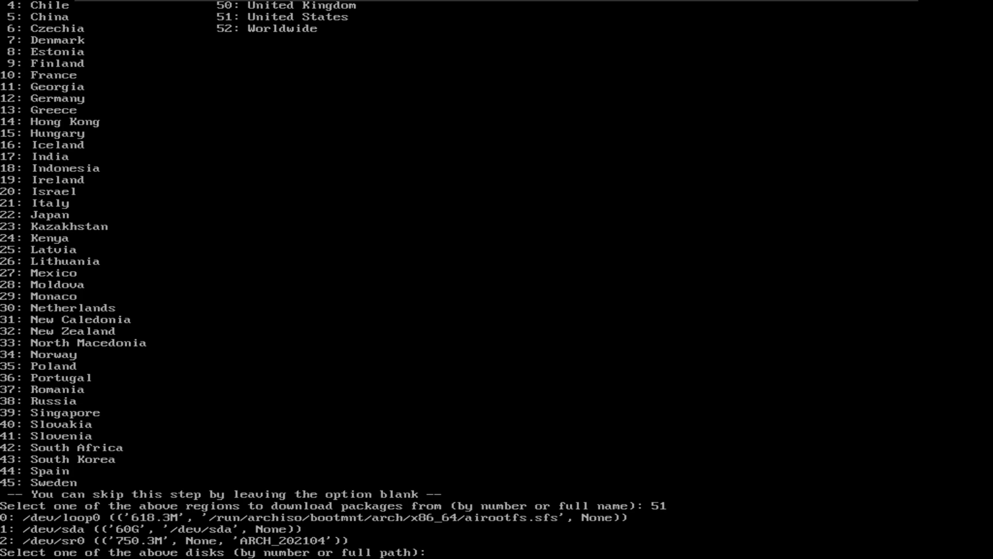
Select /dev/sda as the install disk (1) and btrfs as the filesystem (0)
{"action": "type", "text": "1"}
{"action": "key", "text": "Return"}
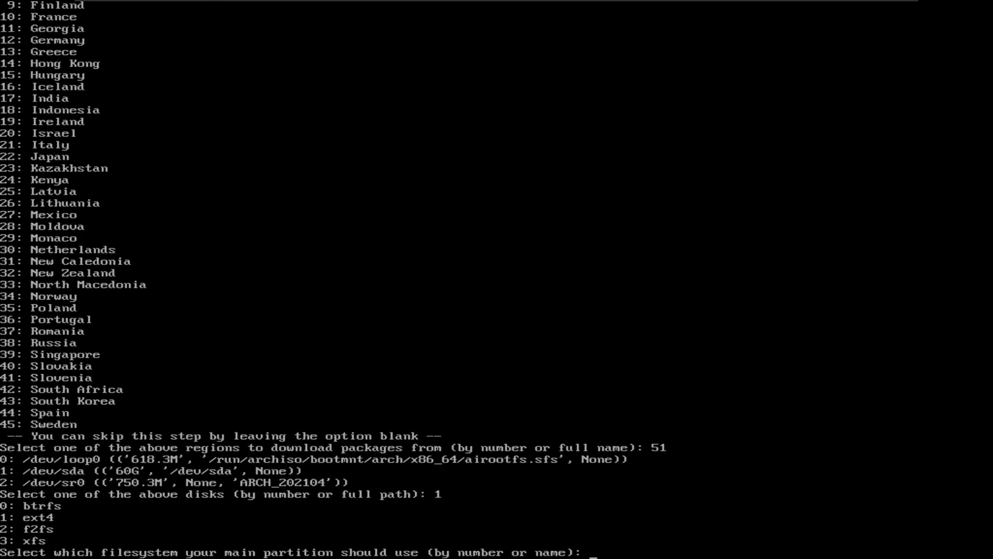
{"action": "type", "text": "0"}
{"action": "key", "text": "Return"}
Leave the disk unencrypted, set hostname arch, and enter the root password
{"action": "key", "text": "Return"}
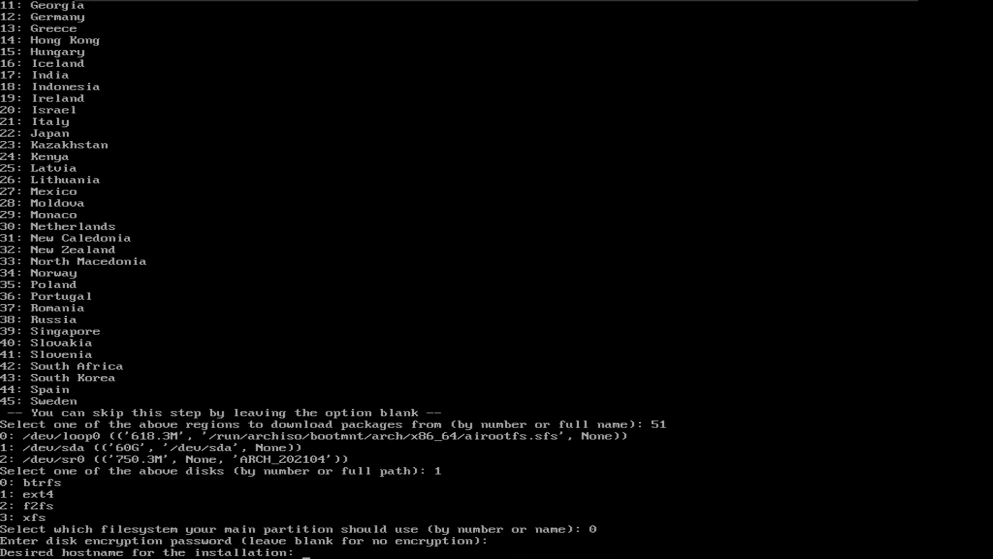
{"action": "type", "text": "arch"}
{"action": "key", "text": "Return"}
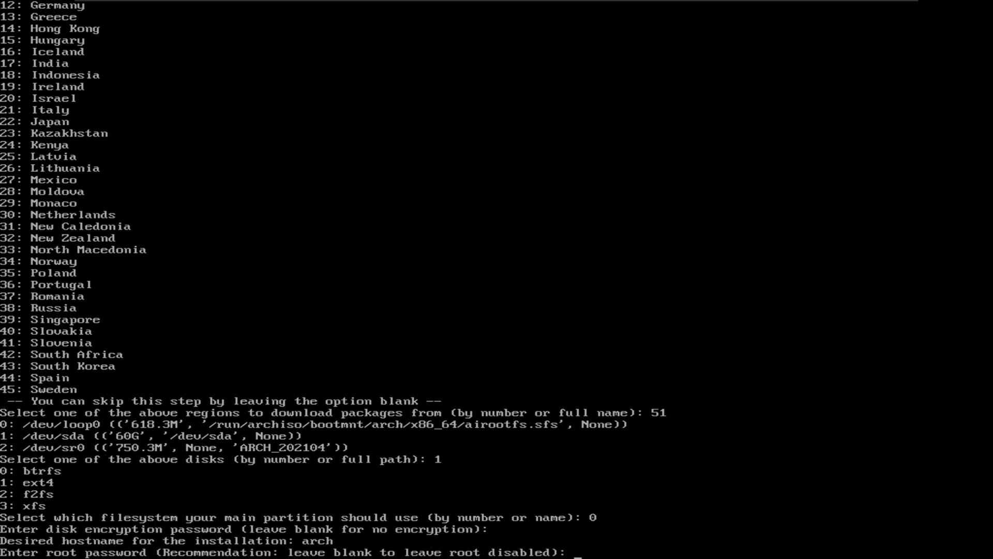
{"action": "key", "text": "Return"}
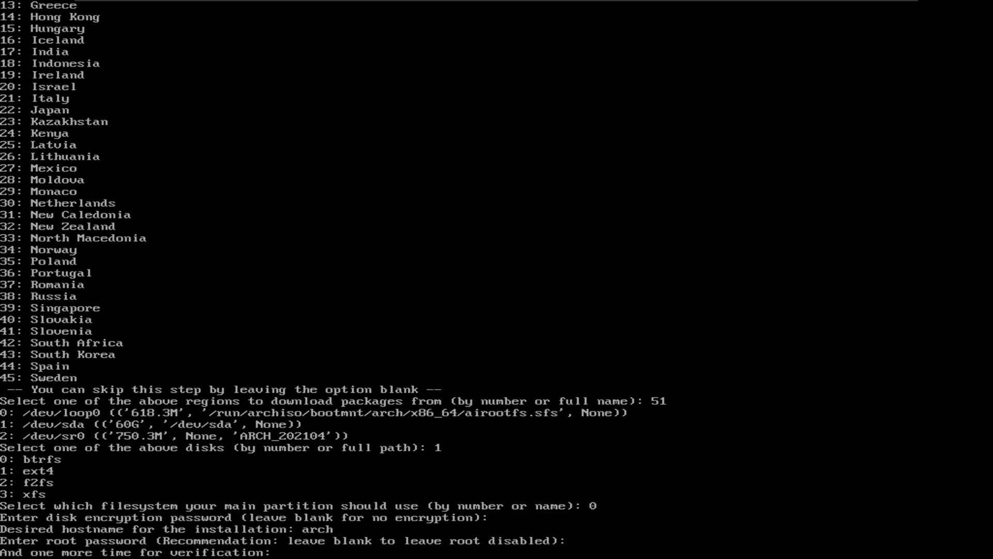
{"action": "key", "text": "Return"}
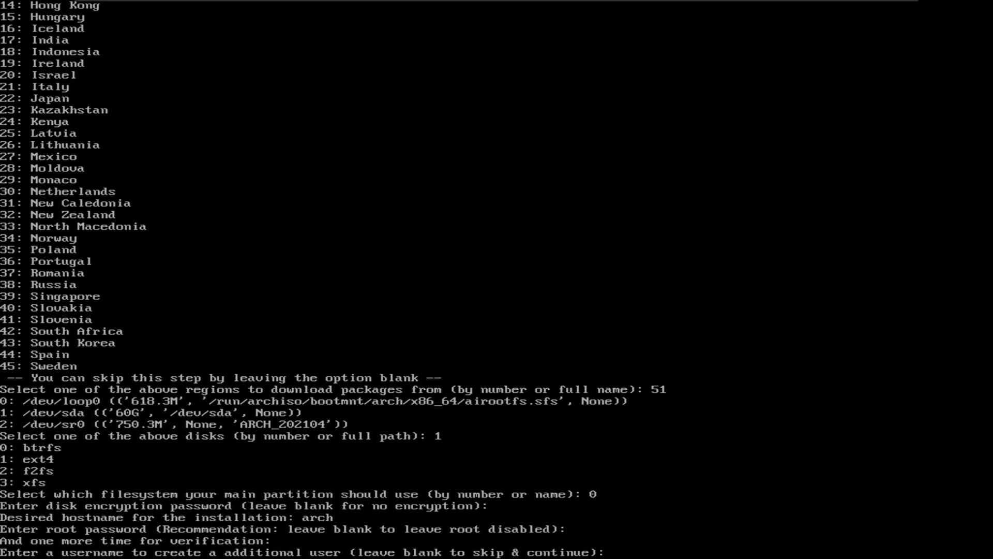
Create the first user account with sudo rights (y)
{"action": "type", "text": "matt"}
{"action": "key", "text": "Return"}
{"action": "key", "text": "Return"}
{"action": "key", "text": "Return"}
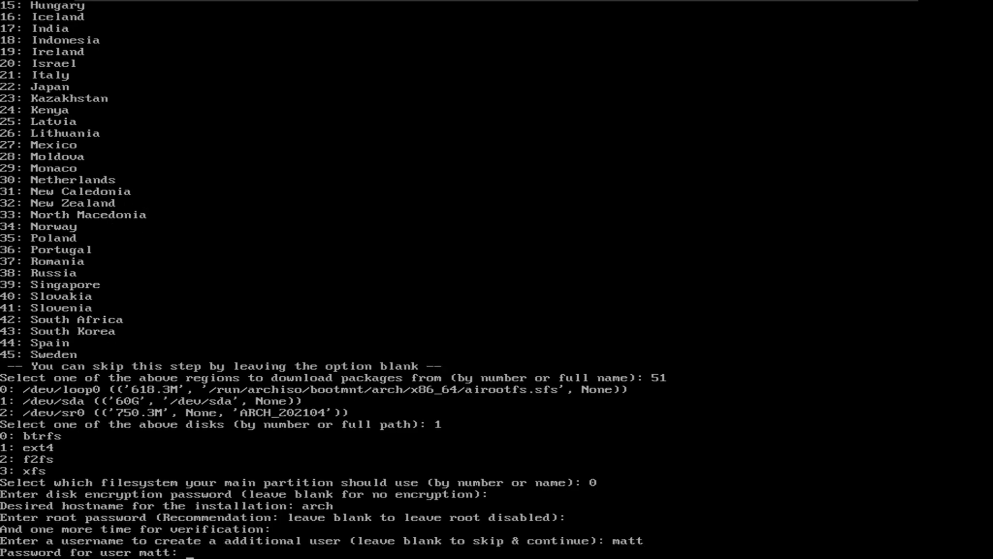
{"action": "type", "text": "y"}
{"action": "key", "text": "Return"}
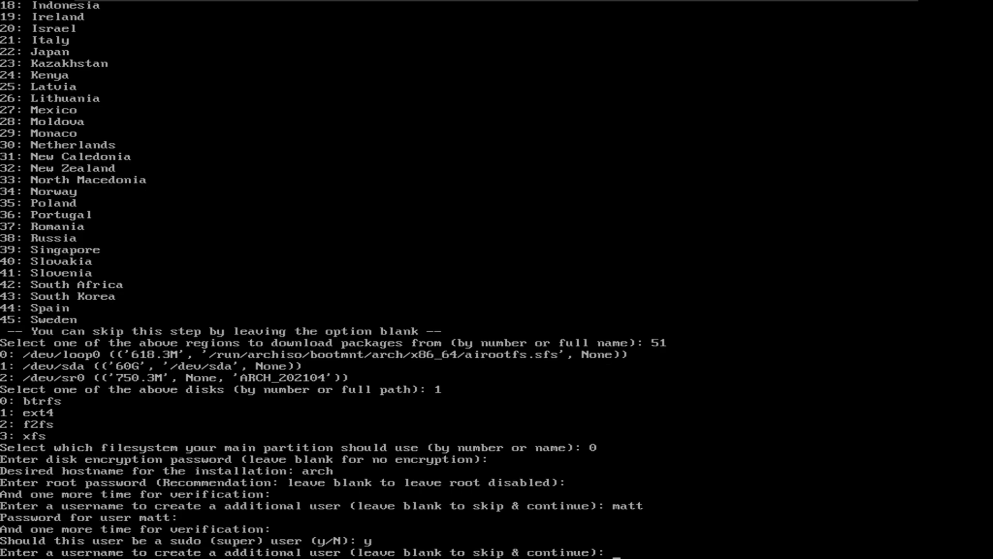
Add a second user without sudo rights (n) and finish the user list
{"action": "type", "text": "a"}
{"action": "key", "text": "Return"}
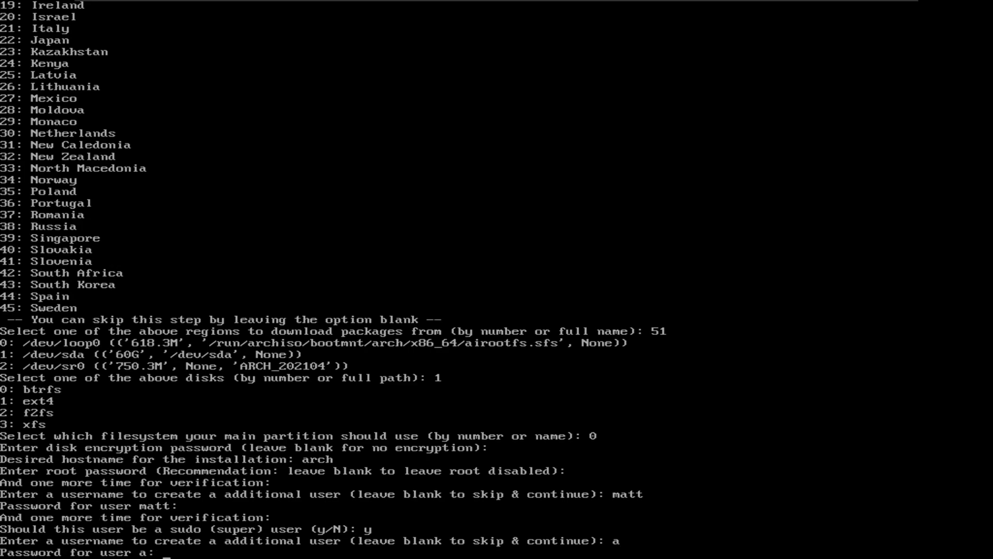
{"action": "key", "text": "Return"}
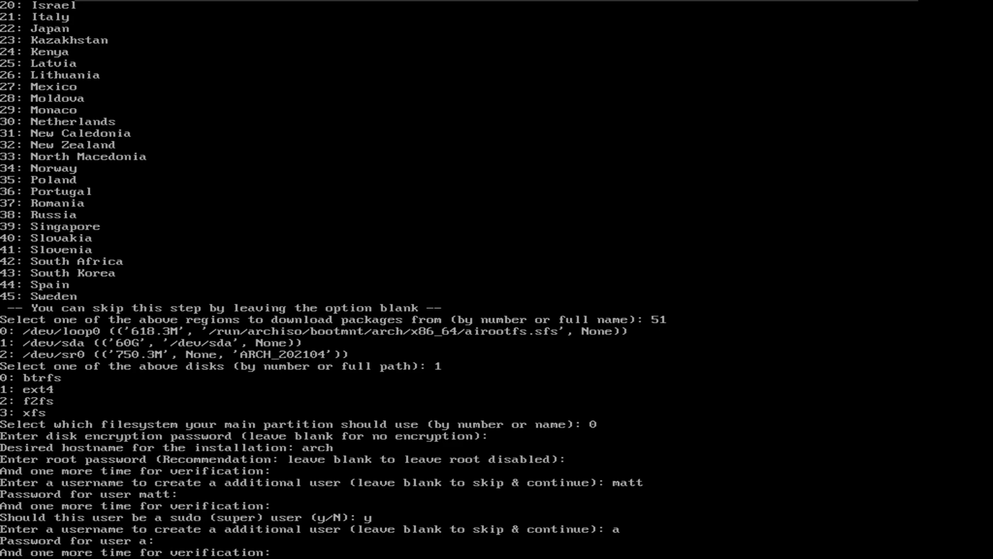
{"action": "key", "text": "Return"}
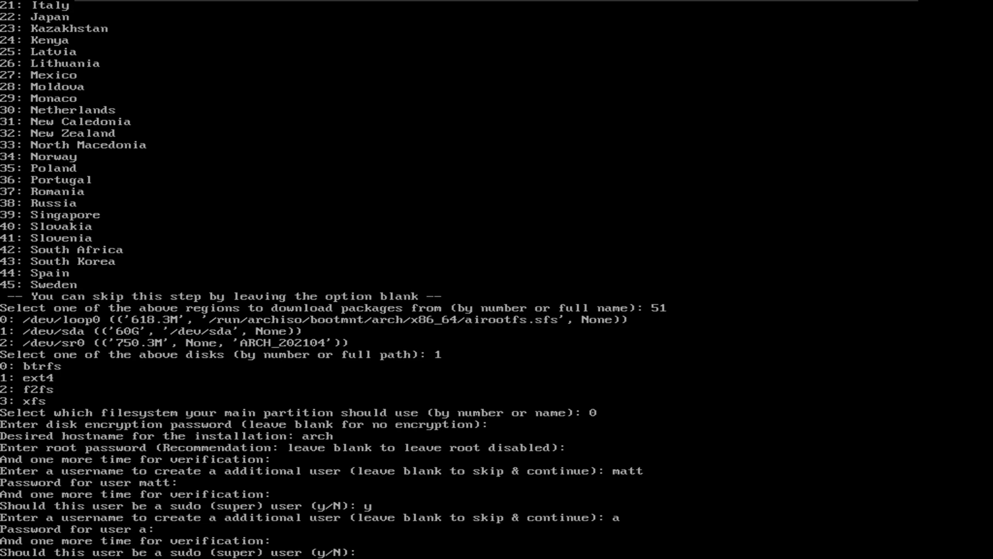
{"action": "type", "text": "n"}
{"action": "key", "text": "Return"}
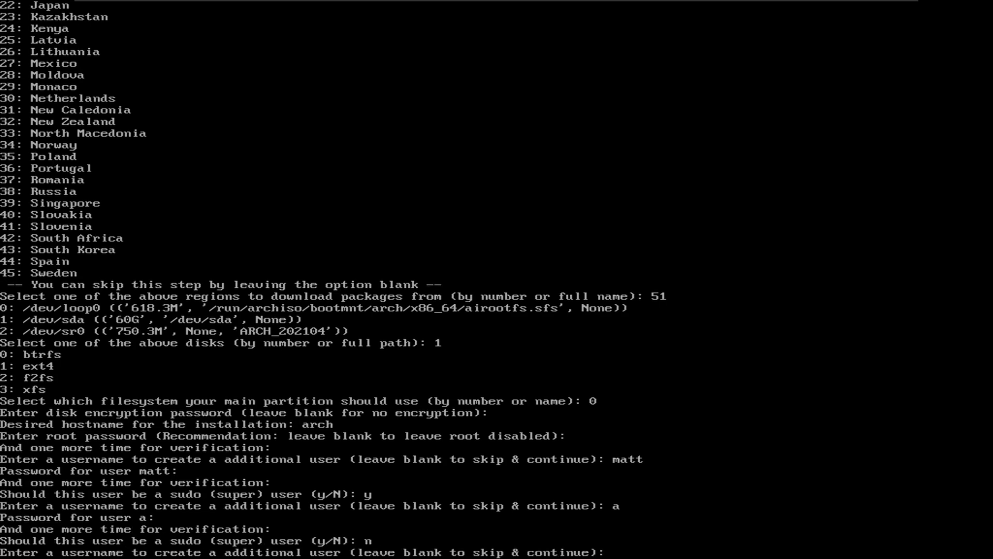
{"action": "key", "text": "Return"}
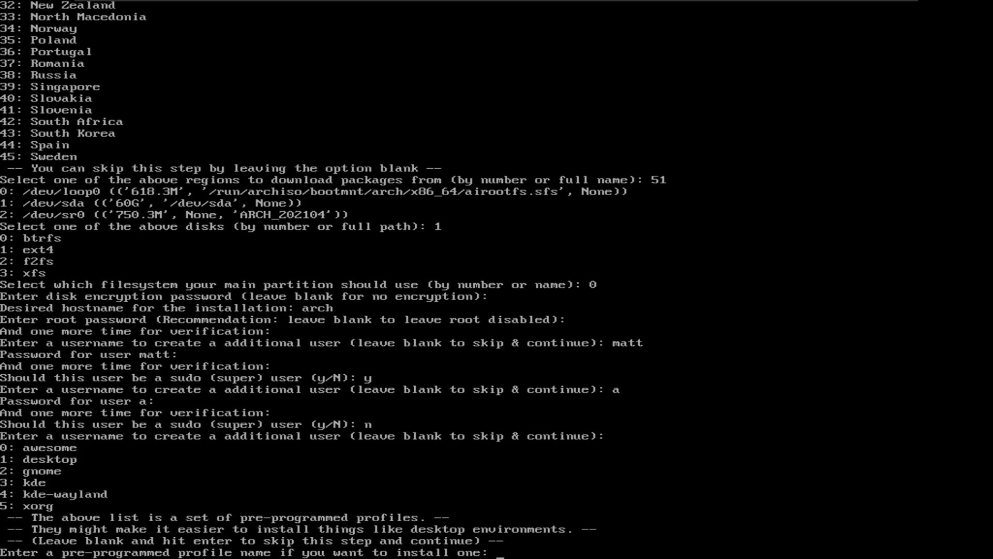
Choose the kde-wayland desktop profile (4) with the vmware graphics driver
{"action": "type", "text": "4"}
{"action": "key", "text": "Return"}
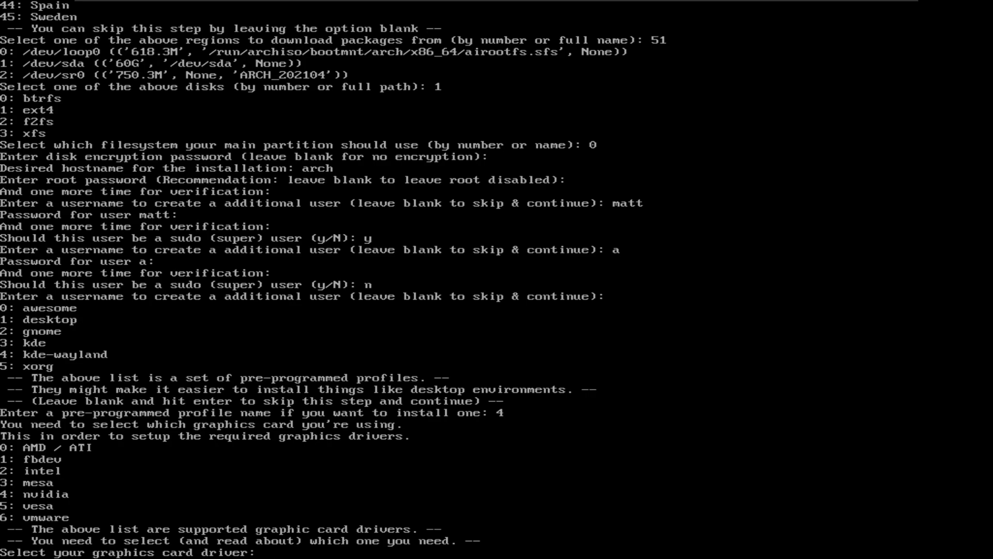
{"action": "key", "text": "Return"}
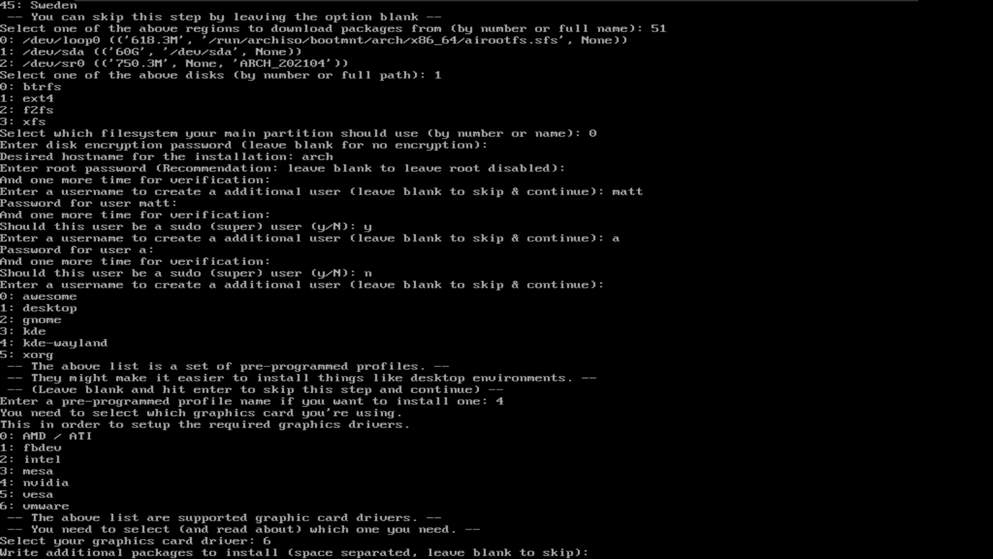
Add extra packages base-devel, discord, git, cmake, make and sdl2
{"action": "type", "text": "base-"}
{"action": "type", "text": "devel discord git cmake make "}
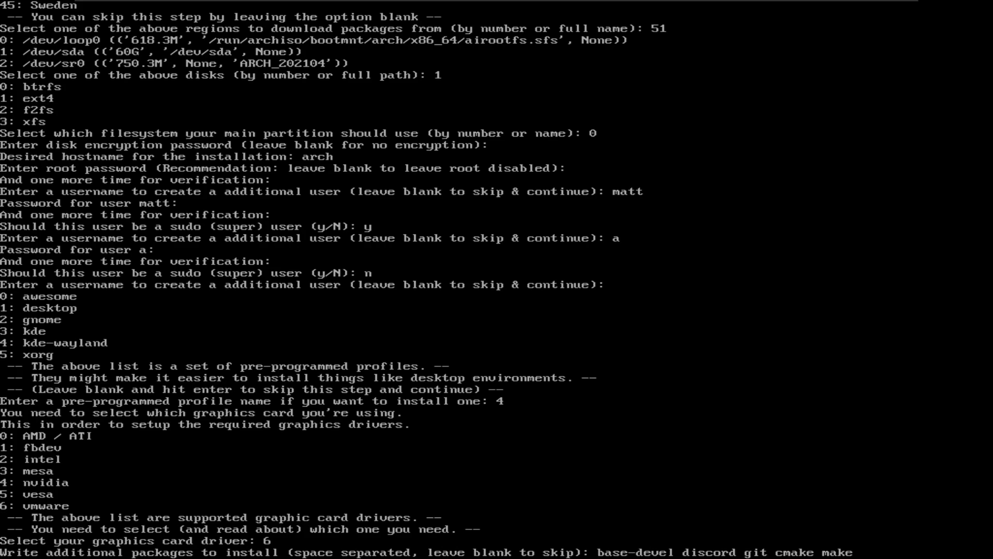
{"action": "type", "text": "sdl2"}
{"action": "key", "text": "Return"}
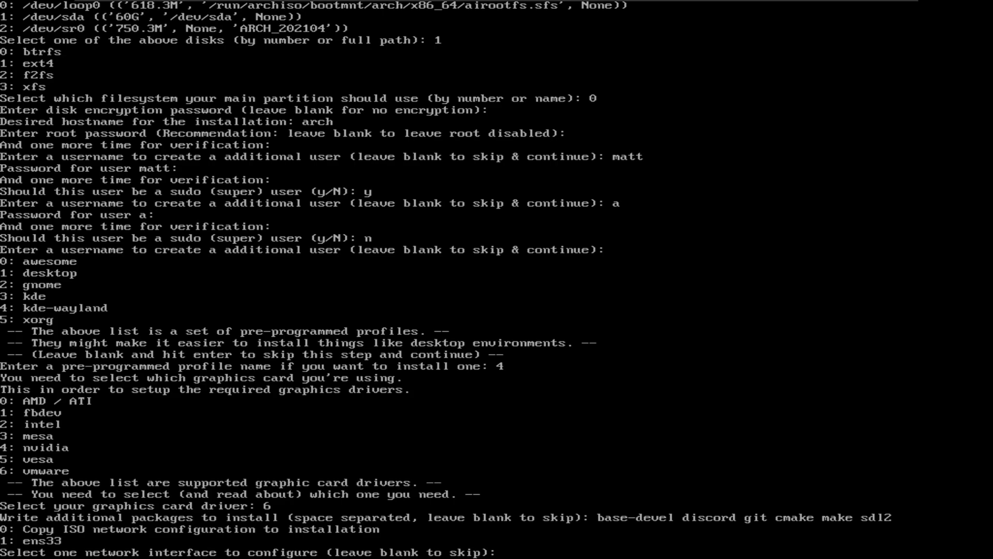
Select interface ens33 (1) with DHCP auto-detect (0) and leave the timezone blank
{"action": "type", "text": "1"}
{"action": "key", "text": "Return"}
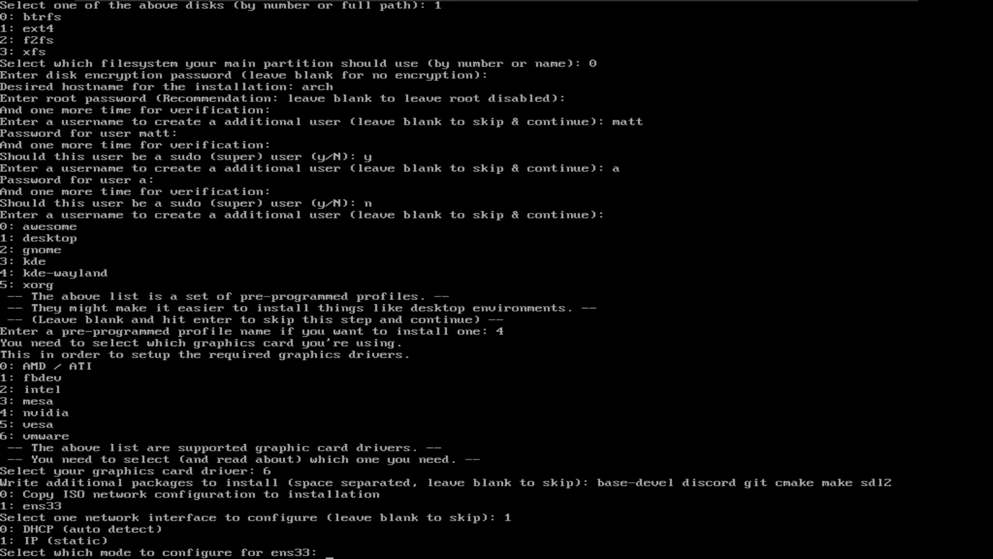
{"action": "type", "text": "0"}
{"action": "key", "text": "Return"}
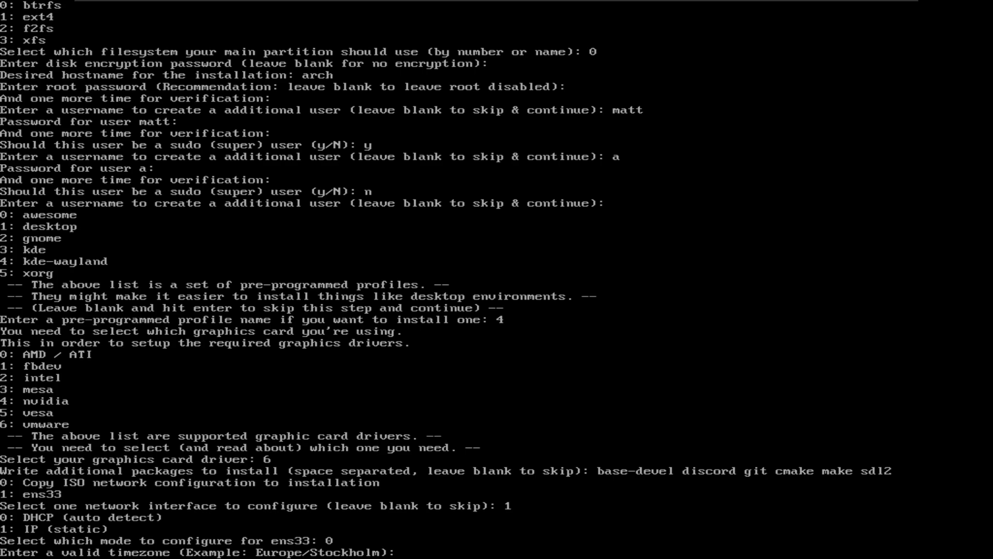
{"action": "key", "text": "Return"}
{"action": "key", "text": "Return"}
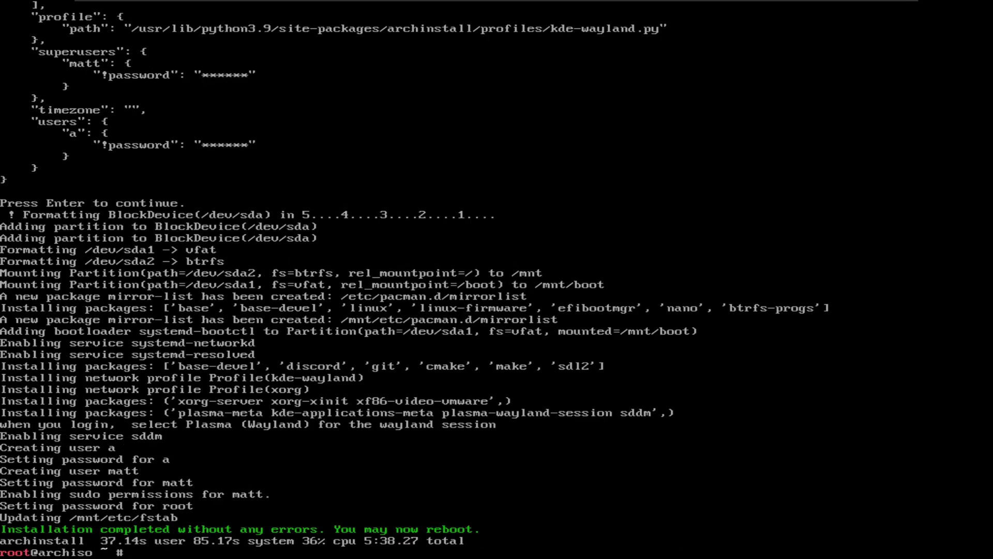
Reboot the VM into the newly installed Arch system
{"action": "left_click", "coordinate": [515, 327]}
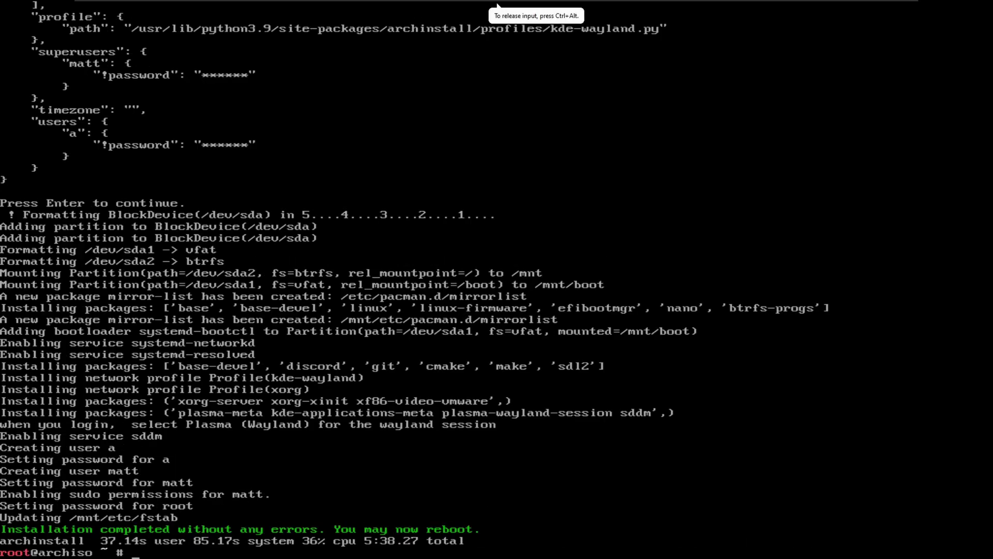
{"action": "type", "text": "reboot"}
{"action": "key", "text": "Return"}
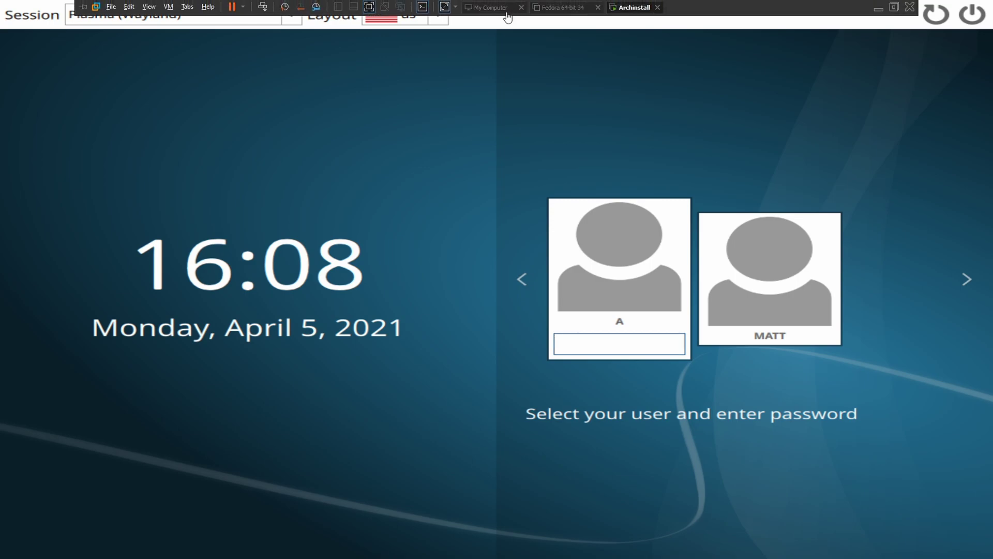
At the SDDM login screen, sign in as the sudo user with their password
{"action": "left_click", "coordinate": [445, 7]}
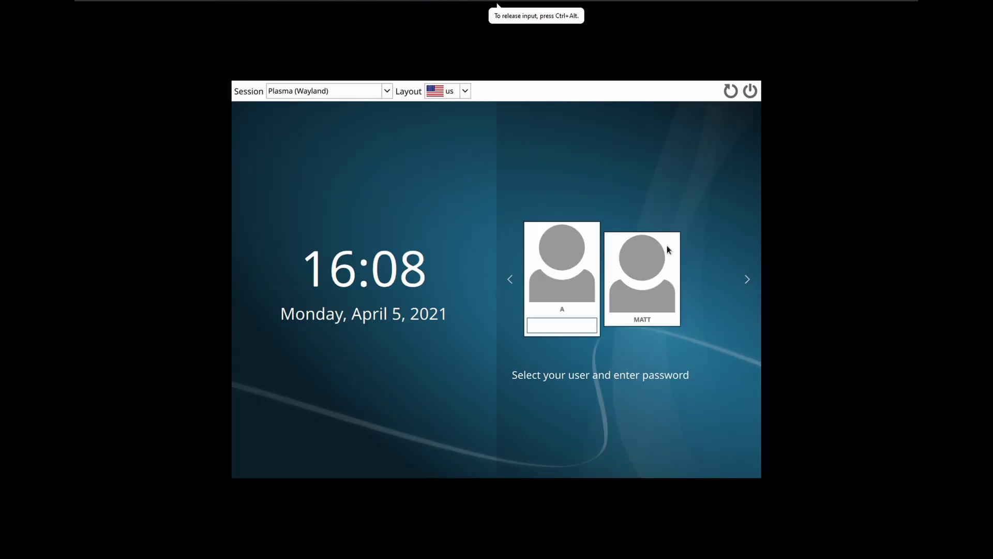
{"action": "left_click", "coordinate": [650, 279]}
{"action": "type", "text": "p"}
{"action": "key", "text": "Return"}
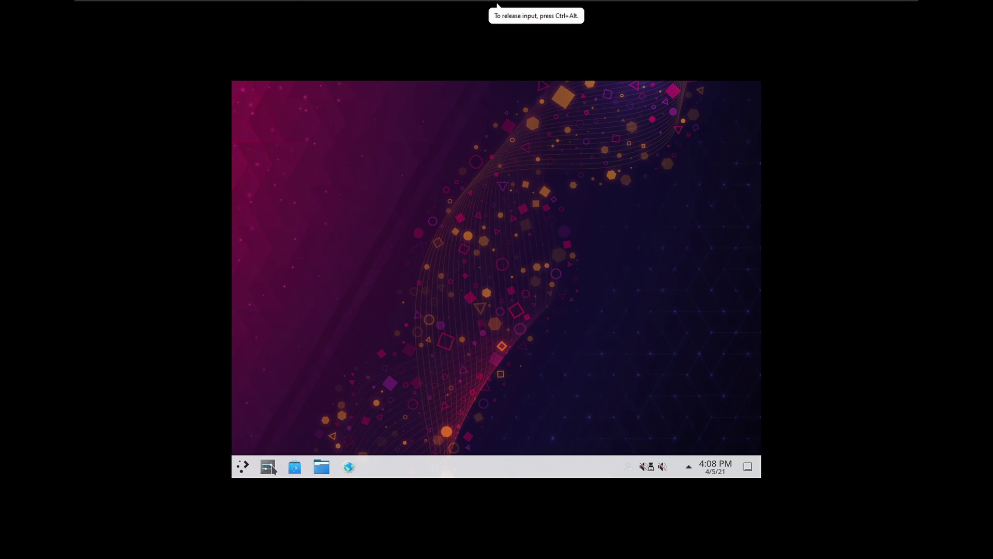
Open System Settings from the Plasma application launcher
{"action": "left_click", "coordinate": [243, 467]}
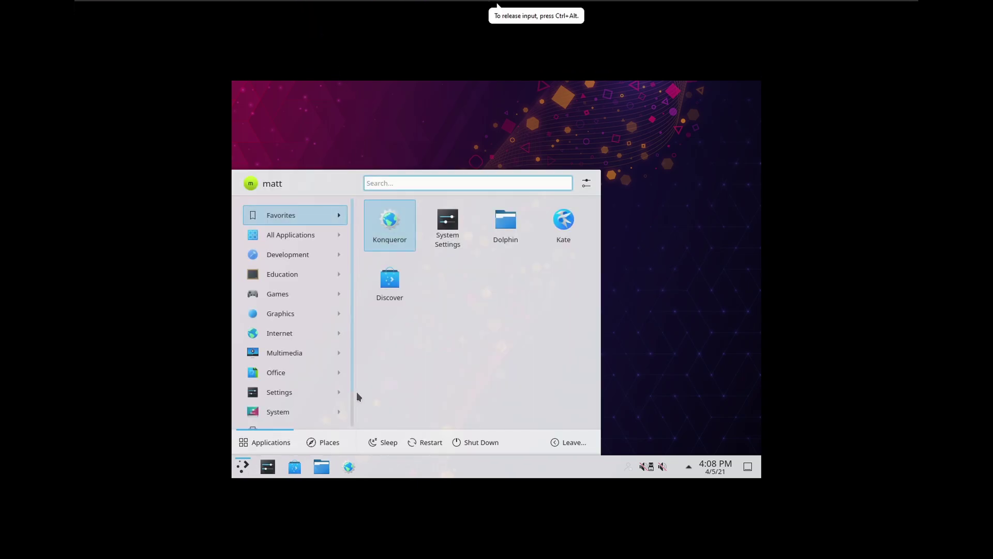
{"action": "scroll", "coordinate": [328, 333], "scroll_direction": "down", "scroll_amount": 2}
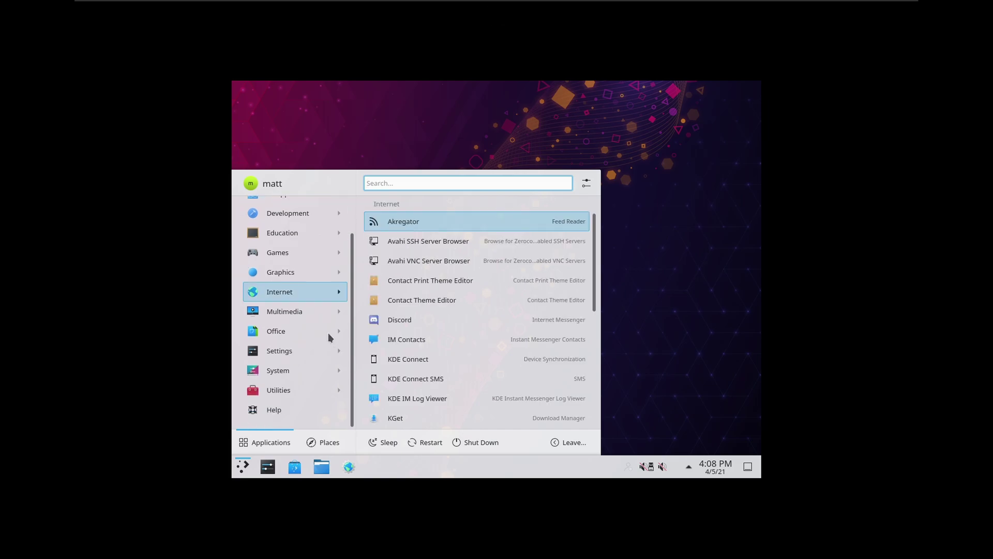
{"action": "scroll", "coordinate": [328, 334], "scroll_direction": "up", "scroll_amount": 2}
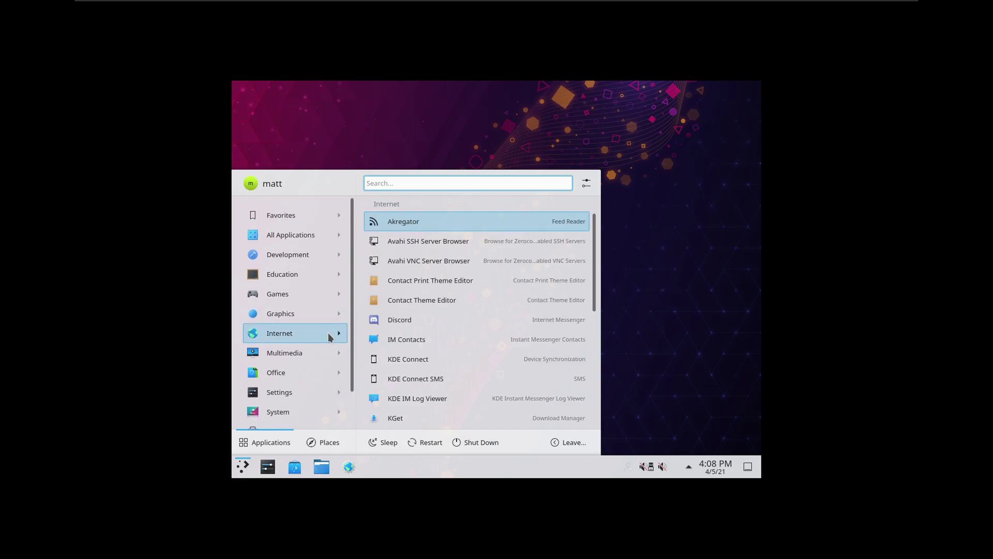
{"action": "mouse_move", "coordinate": [331, 391]}
{"action": "left_click", "coordinate": [405, 226]}
In Display and Monitor, set the resolution to 1920x1200 (16:10) and apply it
{"action": "scroll", "coordinate": [294, 343], "scroll_direction": "down", "scroll_amount": 3}
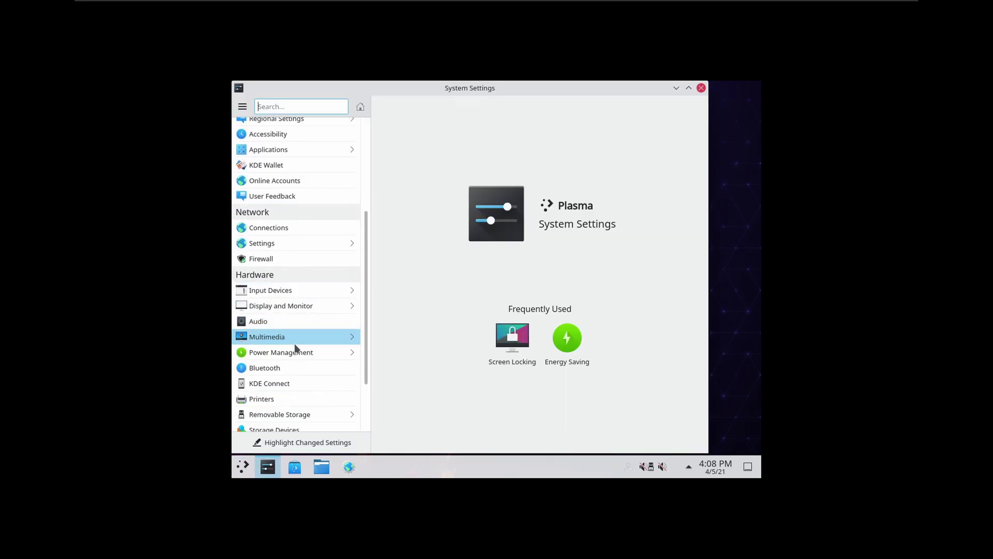
{"action": "left_click", "coordinate": [302, 290]}
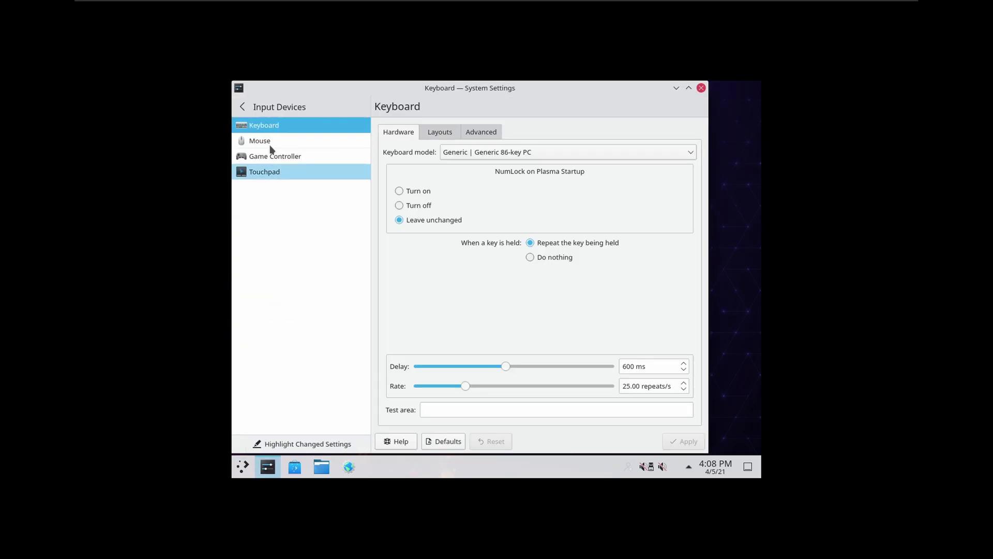
{"action": "left_click", "coordinate": [242, 107]}
{"action": "left_click", "coordinate": [310, 309]}
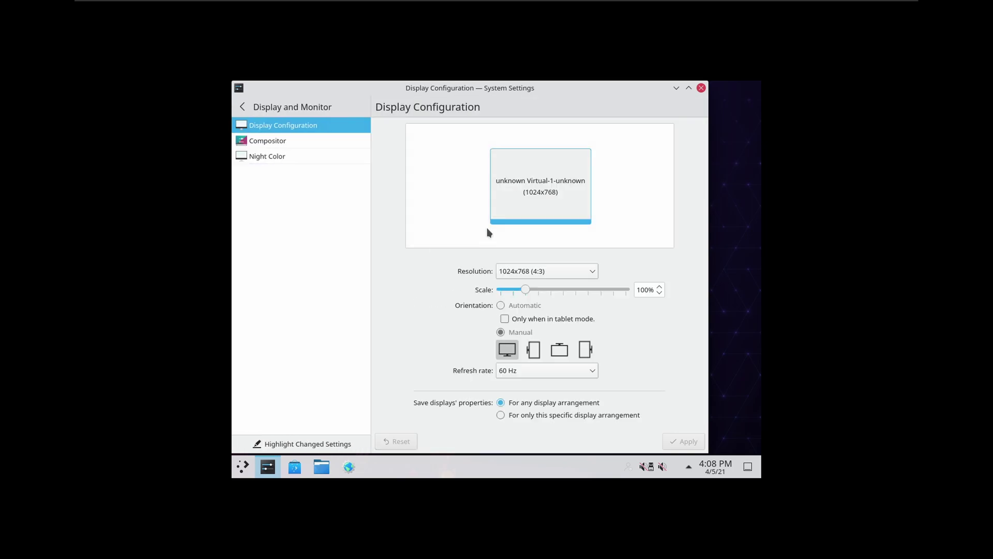
{"action": "left_click", "coordinate": [569, 273]}
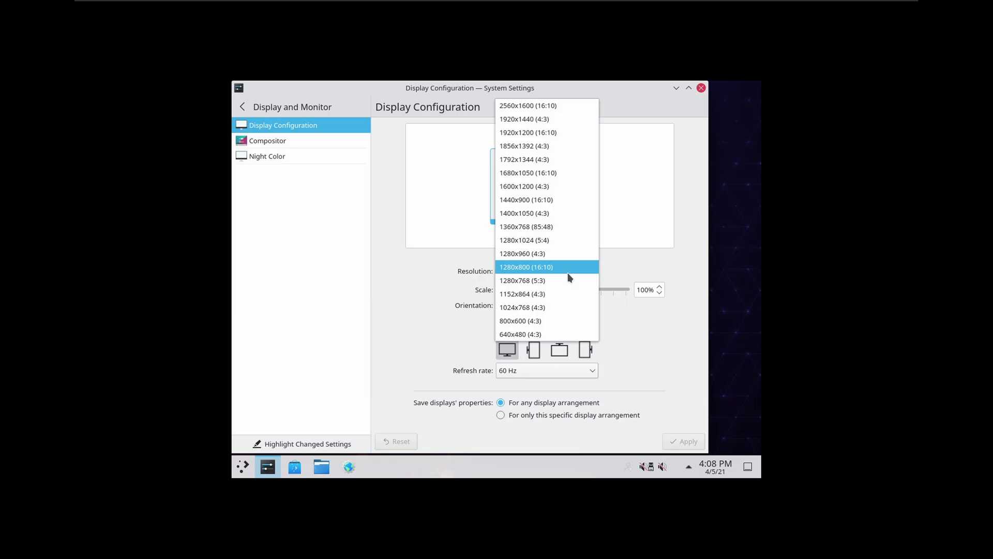
{"action": "left_click", "coordinate": [543, 132]}
{"action": "left_click", "coordinate": [674, 443]}
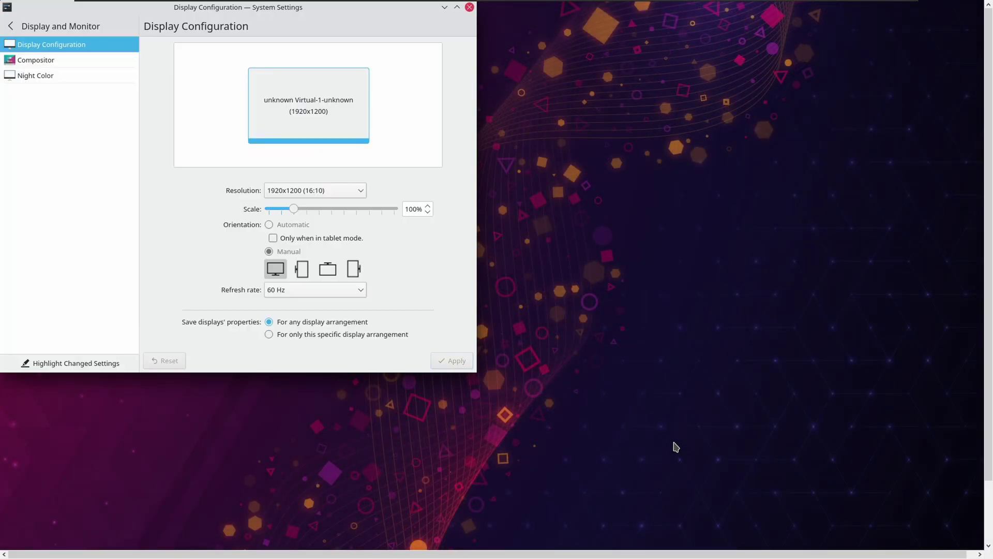
Close System Settings and fit the guest display to the VM window
{"action": "left_click", "coordinate": [470, 7]}
{"action": "mouse_move", "coordinate": [365, 6]}
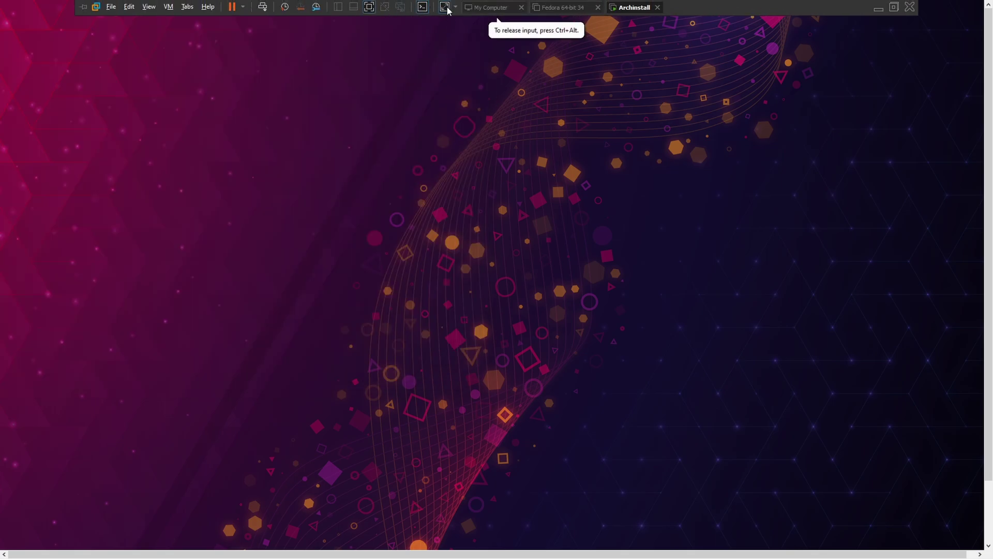
{"action": "left_click", "coordinate": [445, 7]}
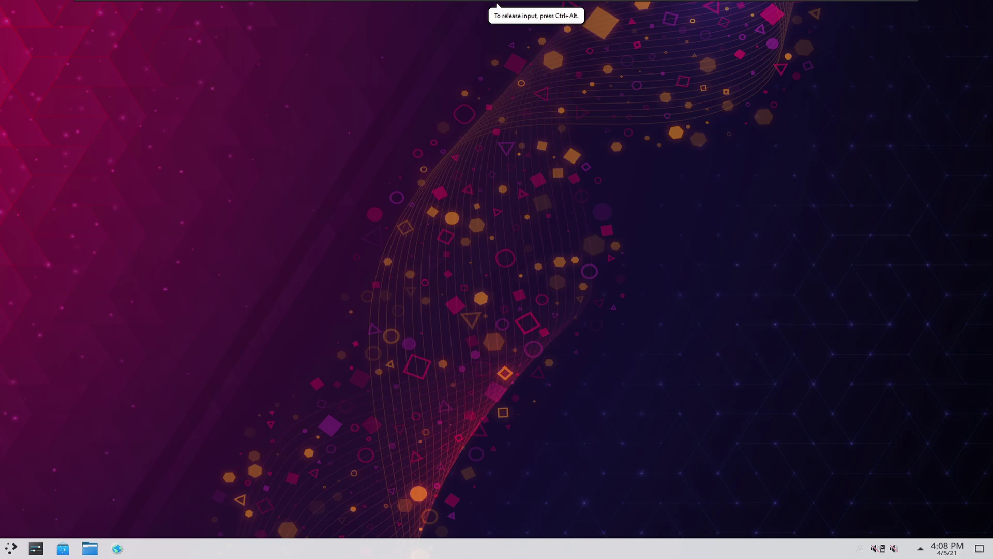
Open the application launcher from the Plasma taskbar
{"action": "left_click", "coordinate": [12, 549]}
{"action": "left_click", "coordinate": [500, 188]}
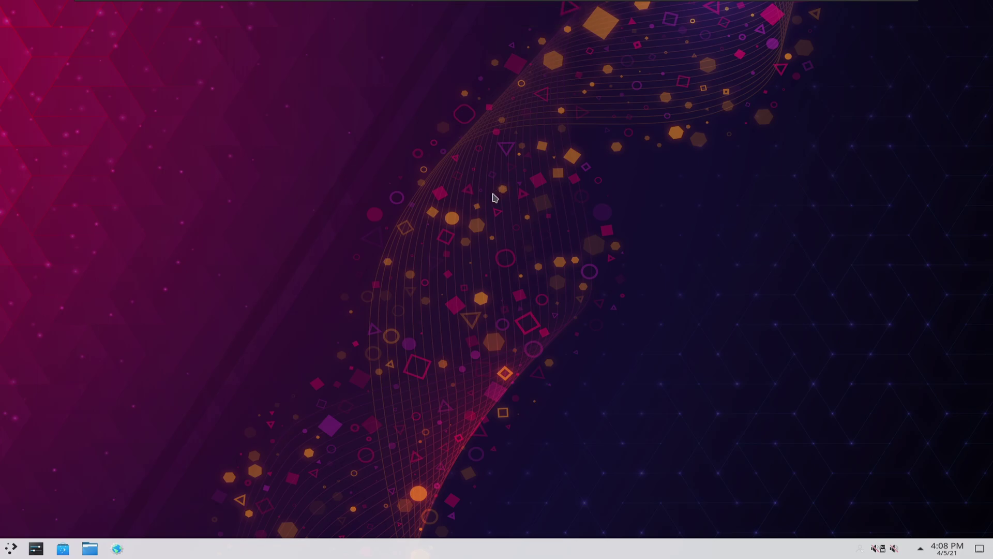
{"action": "right_click", "coordinate": [494, 197]}
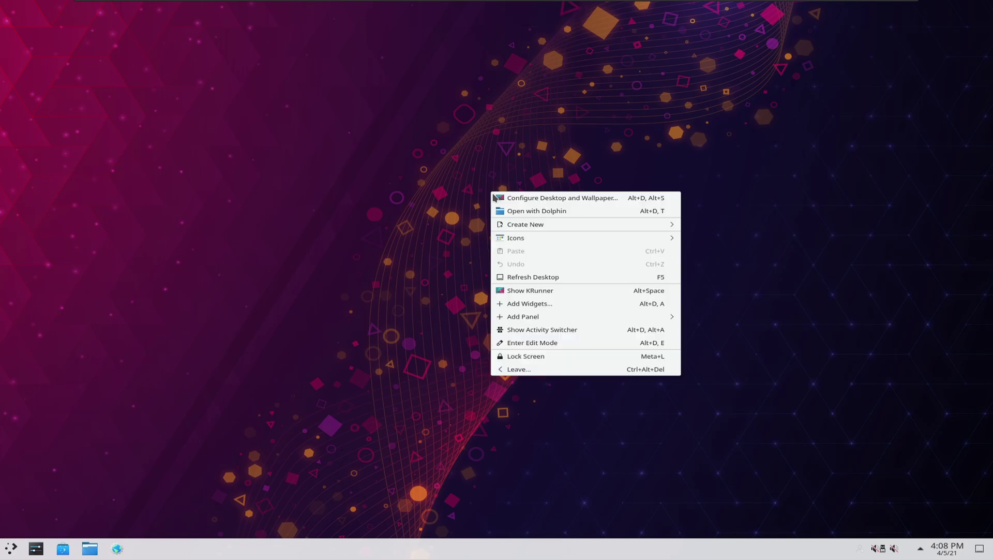
{"action": "left_click", "coordinate": [534, 437]}
{"action": "right_click", "coordinate": [193, 143]}
{"action": "left_click", "coordinate": [402, 18]}
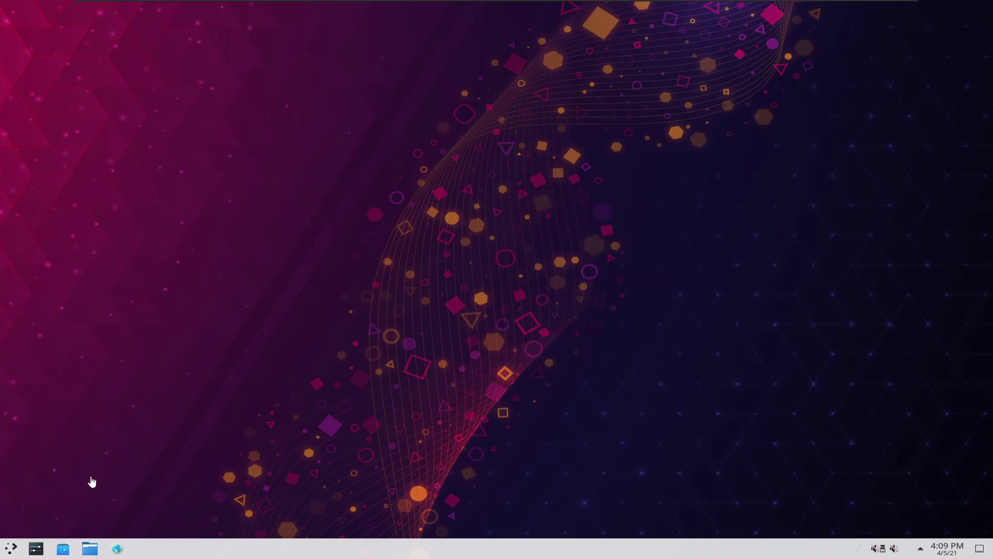
{"action": "left_click", "coordinate": [13, 550]}
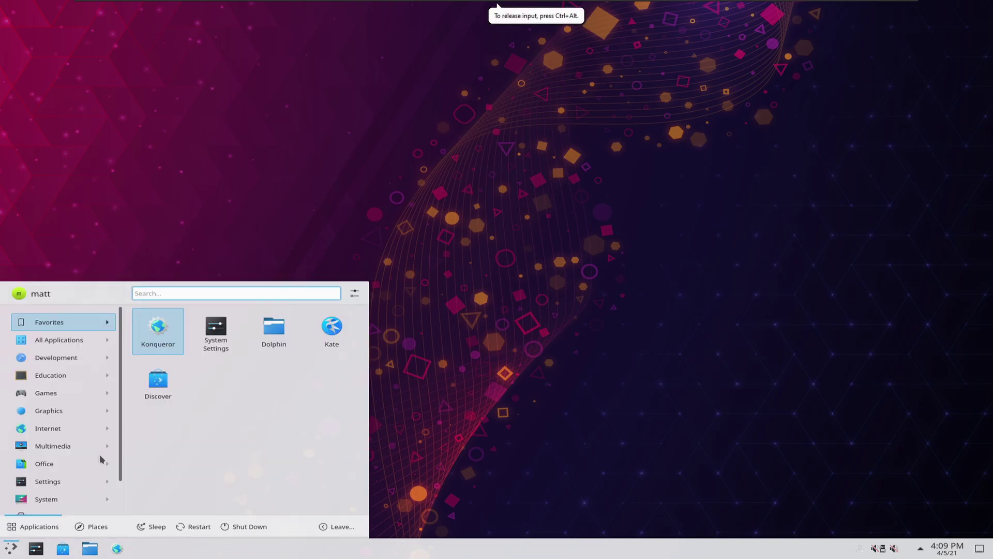
Search the application launcher for Konsole and launch the terminal
{"action": "left_click", "coordinate": [106, 454]}
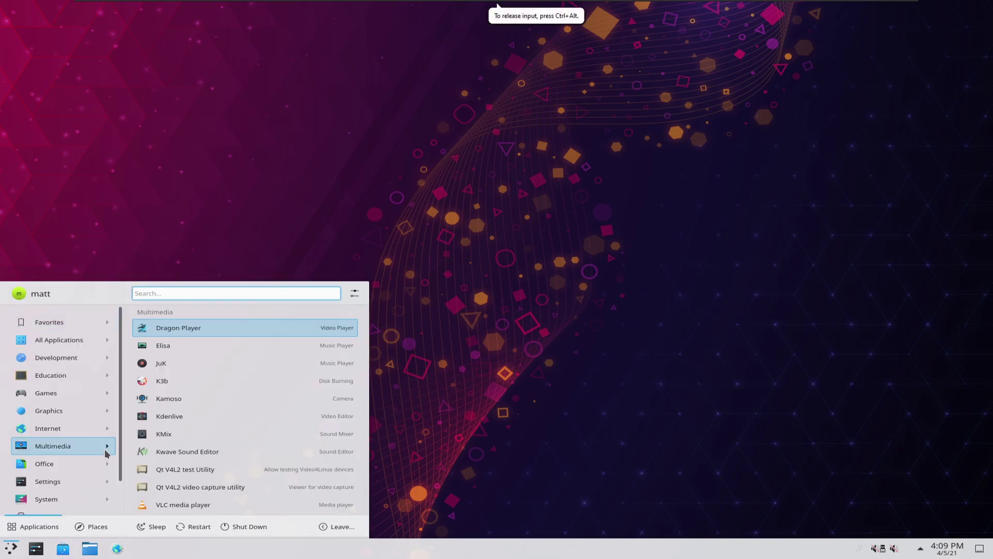
{"action": "type", "text": "kon"}
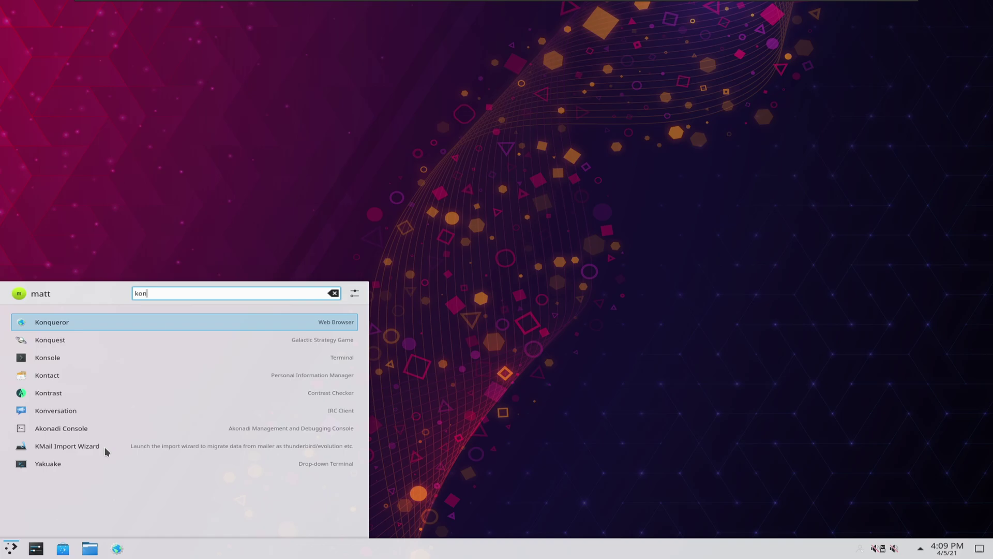
{"action": "left_click", "coordinate": [73, 357]}
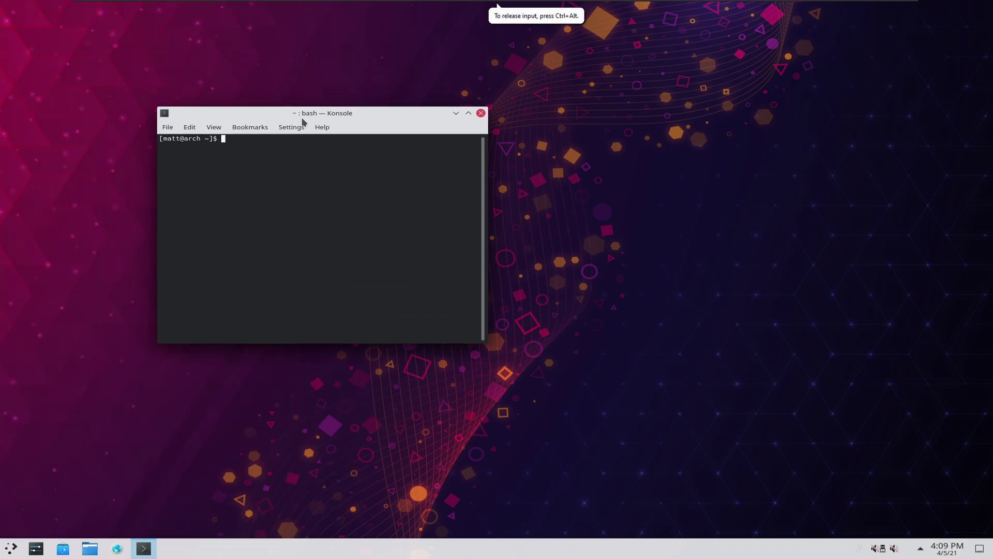
Install neofetch with 'sudo pacman -S neofetch', entering the sudo password
{"action": "type", "text": "sudo pqacm"}
{"action": "key", "text": "BackSpace"}
{"action": "key", "text": "BackSpace"}
{"action": "key", "text": "BackSpace"}
{"action": "key", "text": "BackSpace"}
{"action": "type", "text": "a"}
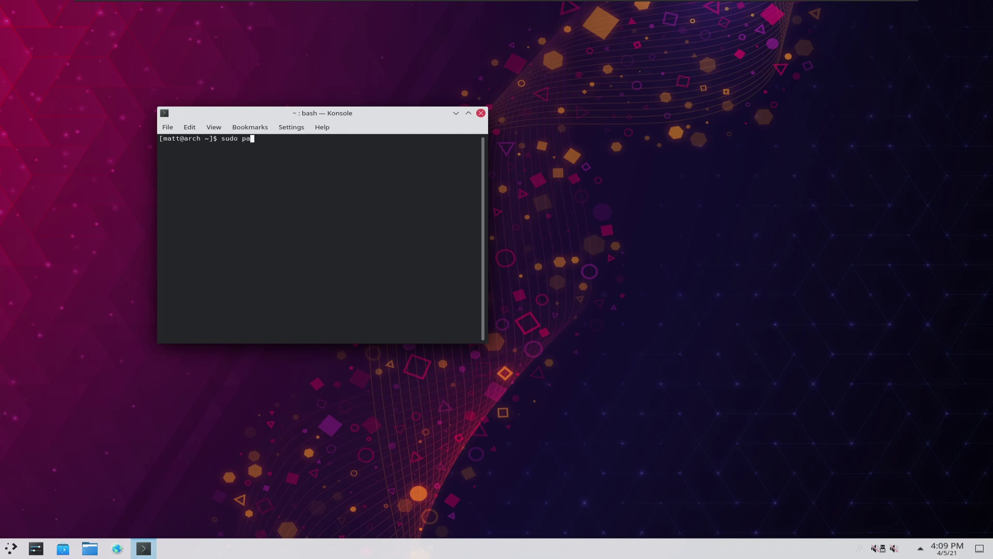
{"action": "type", "text": "cman -S neofetch"}
{"action": "key", "text": "Return"}
{"action": "key", "text": "Return"}
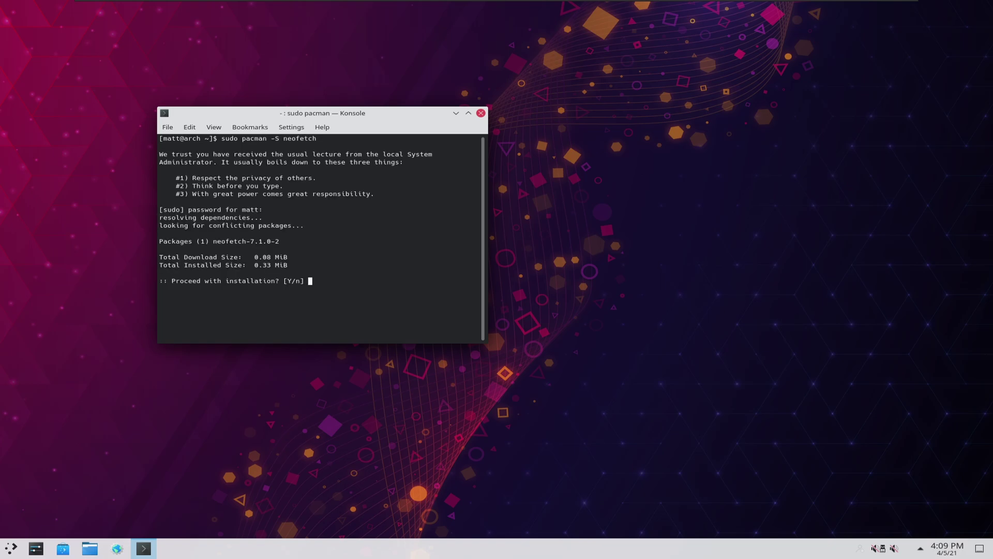
{"action": "key", "text": "Return"}
Clear the terminal and run neofetch to show the Arch Linux system summary
{"action": "type", "text": "clear"}
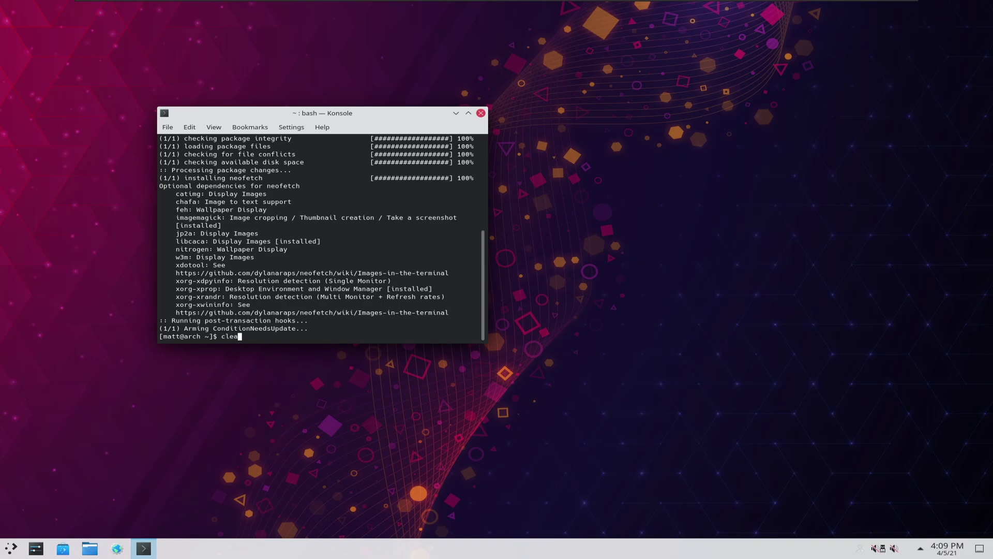
{"action": "key", "text": "Return"}
{"action": "type", "text": "n"}
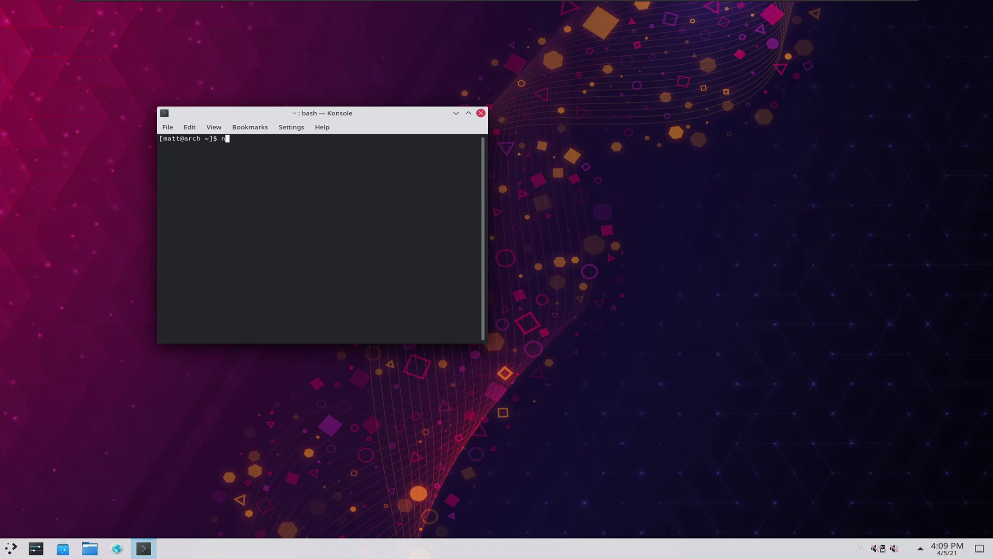
{"action": "type", "text": "eofetch"}
{"action": "key", "text": "Return"}
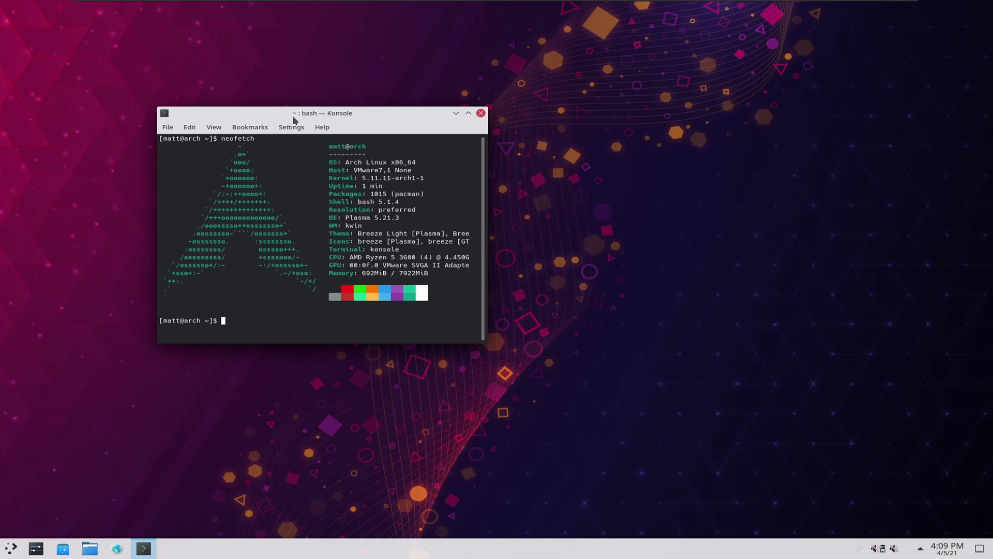
{"action": "left_click", "coordinate": [628, 232]}
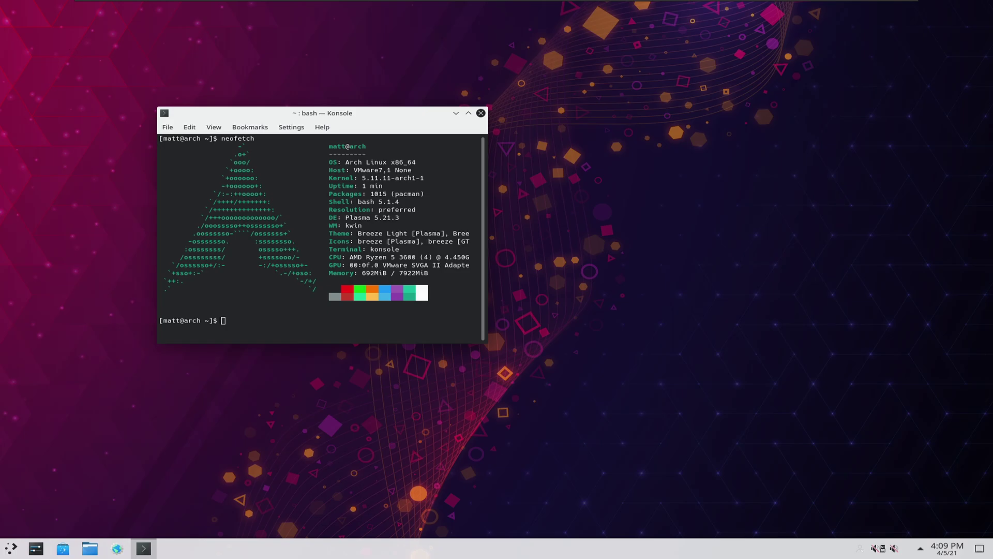
{"action": "key", "text": "Print"}
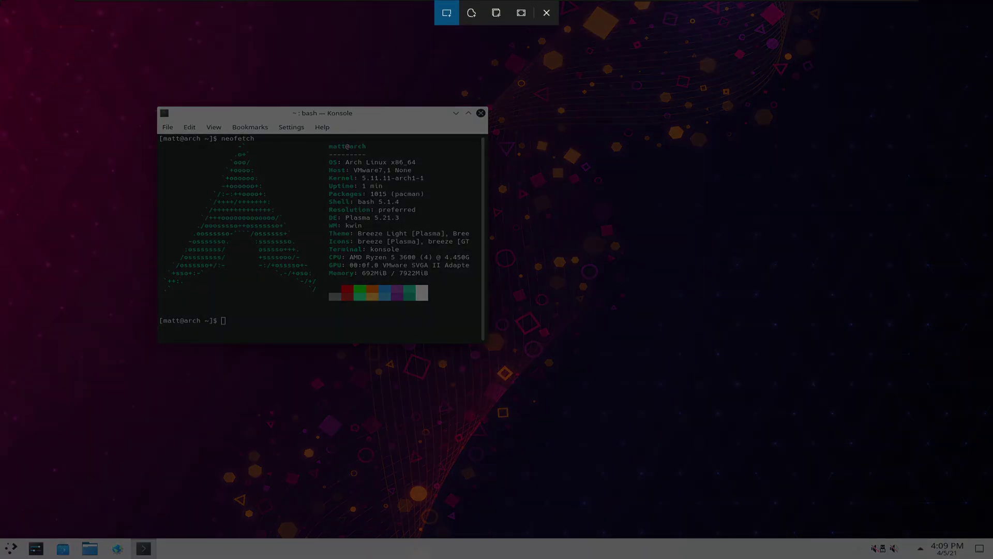
{"action": "key", "text": "Escape"}
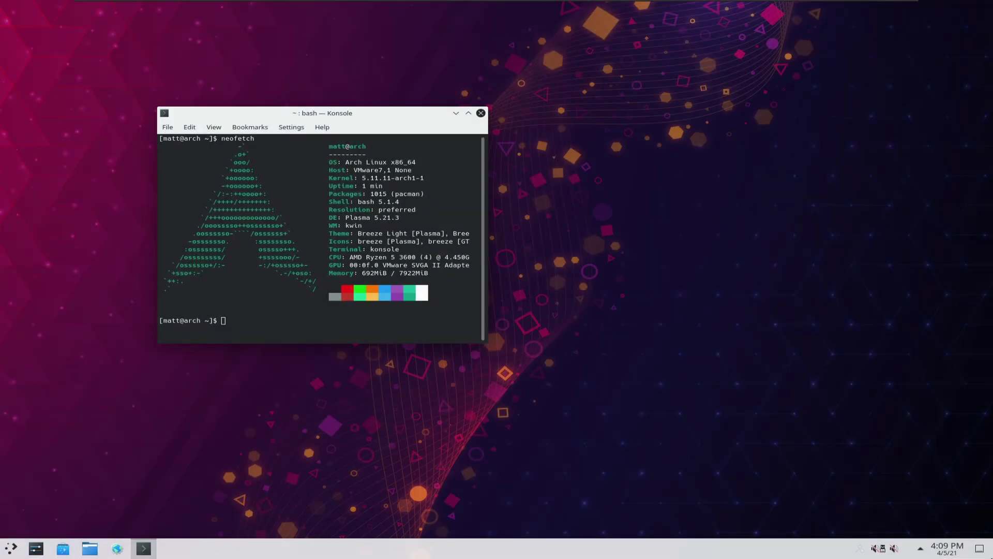